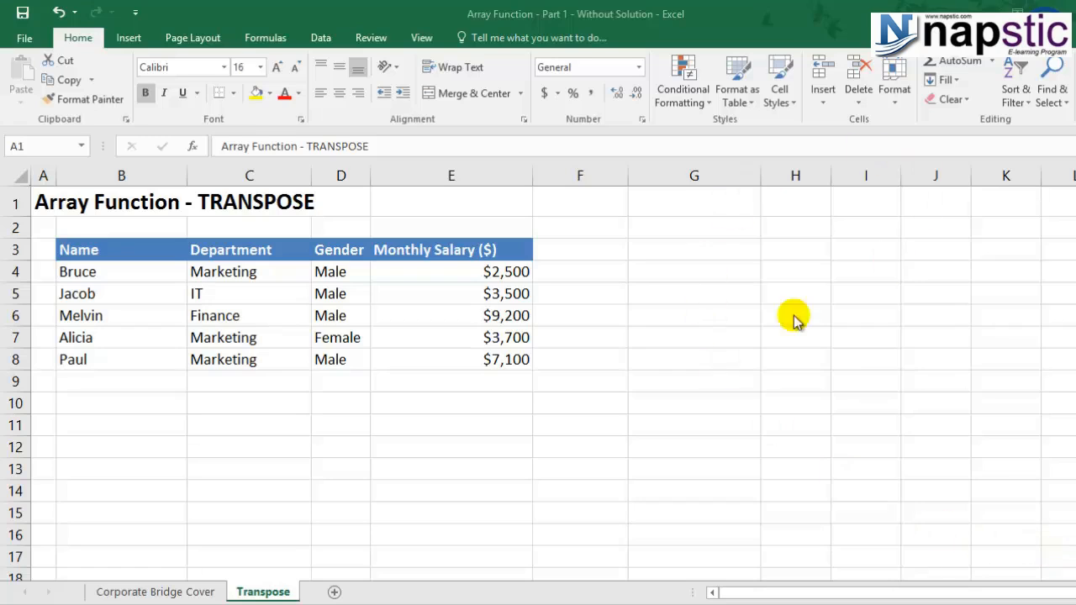
pyautogui.click(110, 254)
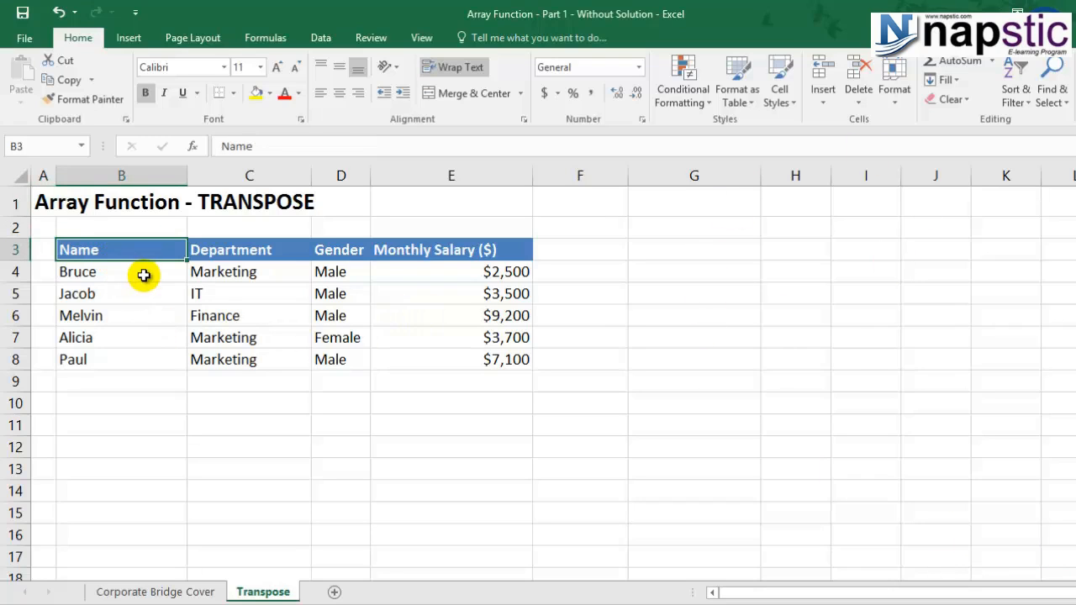
pyautogui.click(144, 275)
pyautogui.click(210, 270)
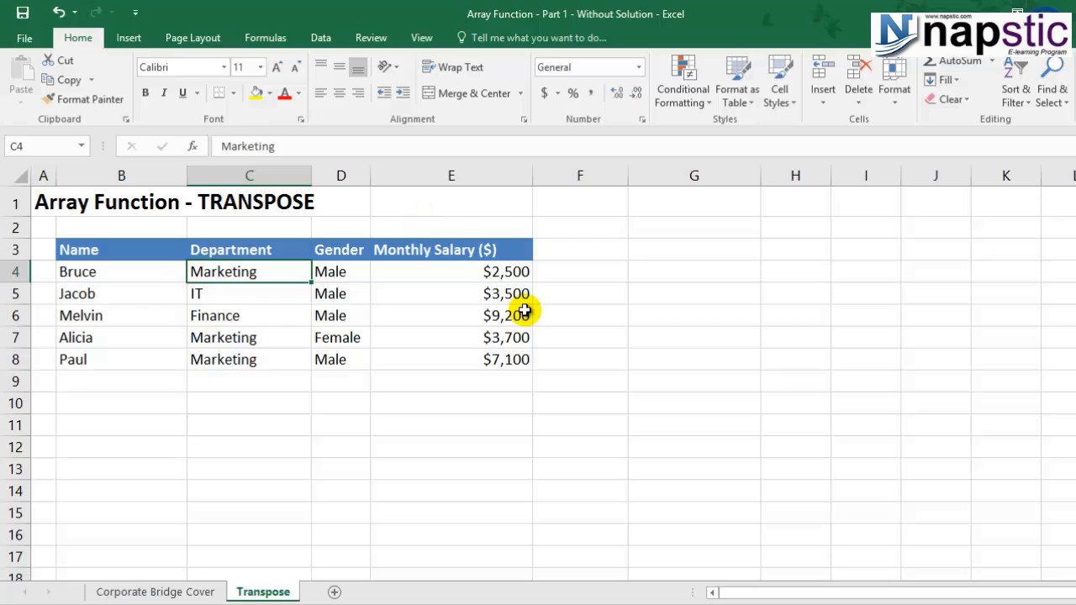
# Step: Enter the values 5, 3 and 7 down cells B10 to B12 below the table
pyautogui.click(172, 403)
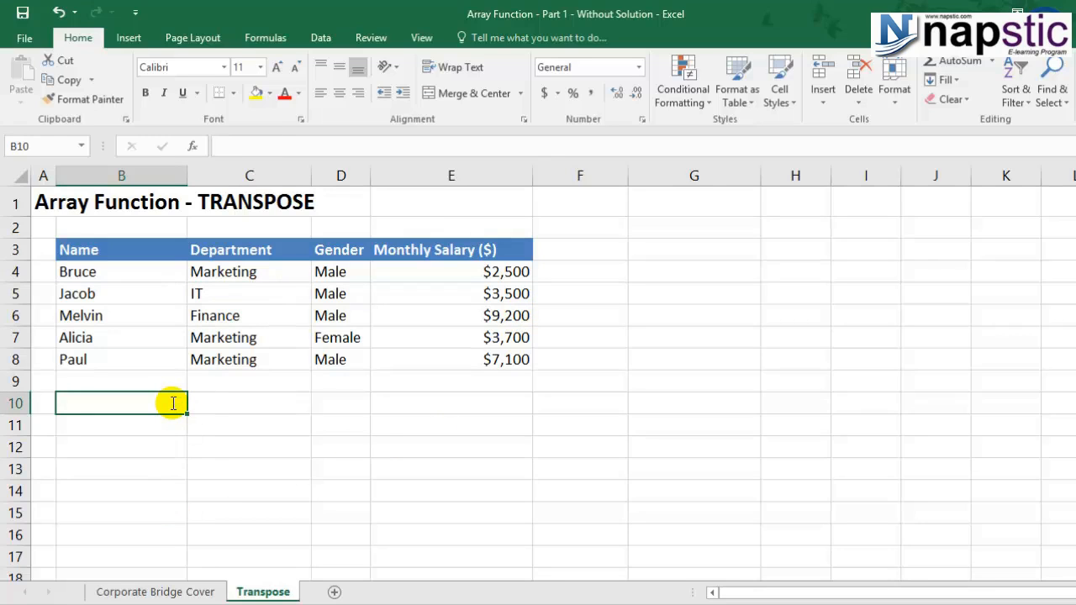
pyautogui.write('5')
pyautogui.press('Return')
pyautogui.write('3')
pyautogui.press('Return')
pyautogui.write('7')
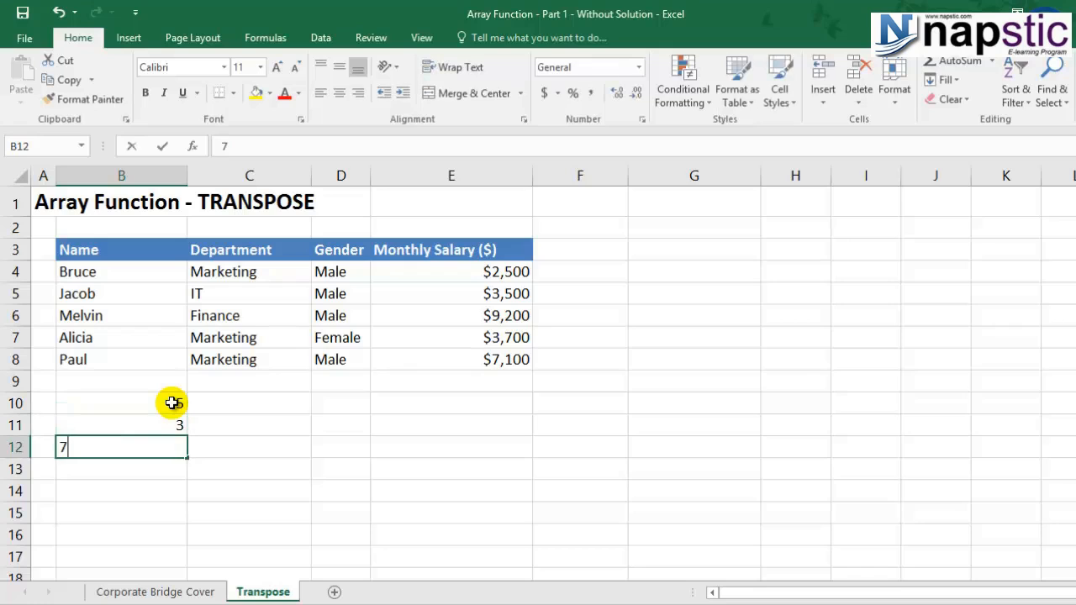
pyautogui.press('Return')
pyautogui.moveTo(152, 401); pyautogui.dragTo(152, 459)
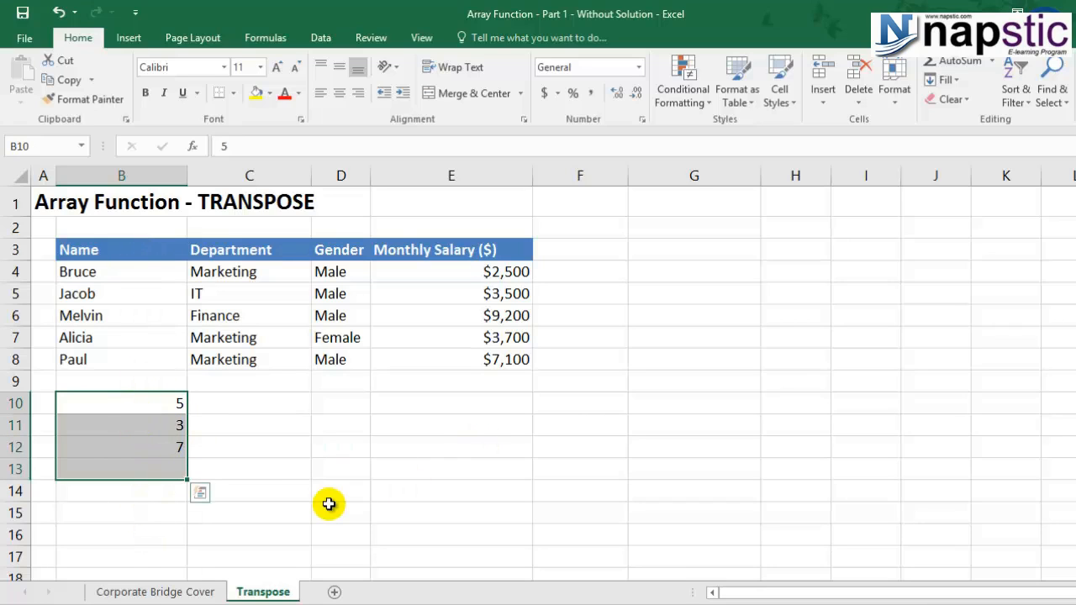
# Step: Enter the values 5, 3 and 7 horizontally across cells C14 to E14
pyautogui.click(258, 490)
pyautogui.write('5')
pyautogui.press('Tab')
pyautogui.write('3')
pyautogui.press('Tab')
pyautogui.write('7')
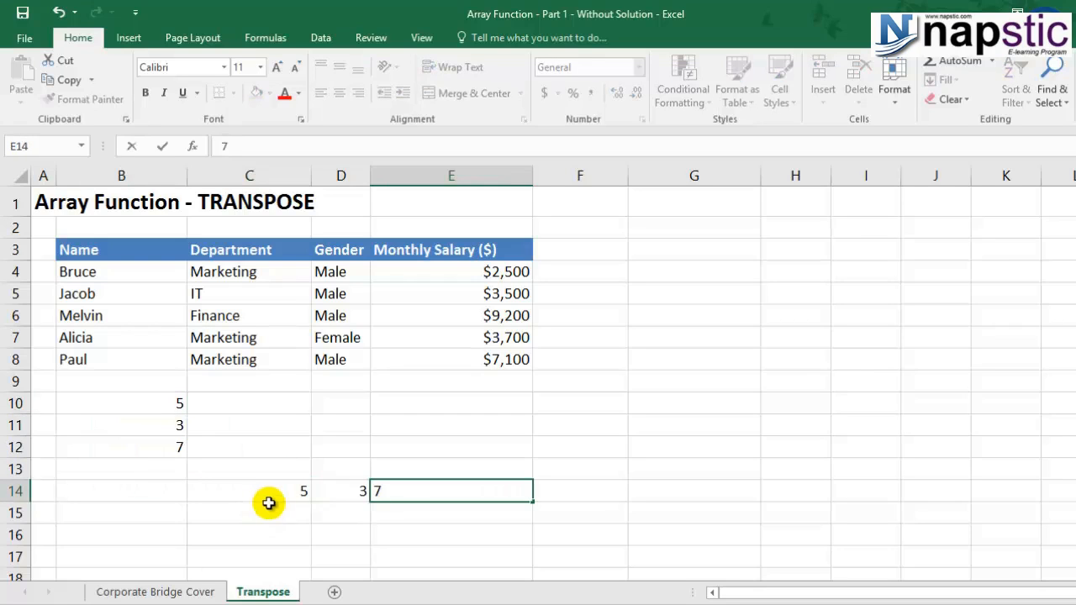
pyautogui.press('Return')
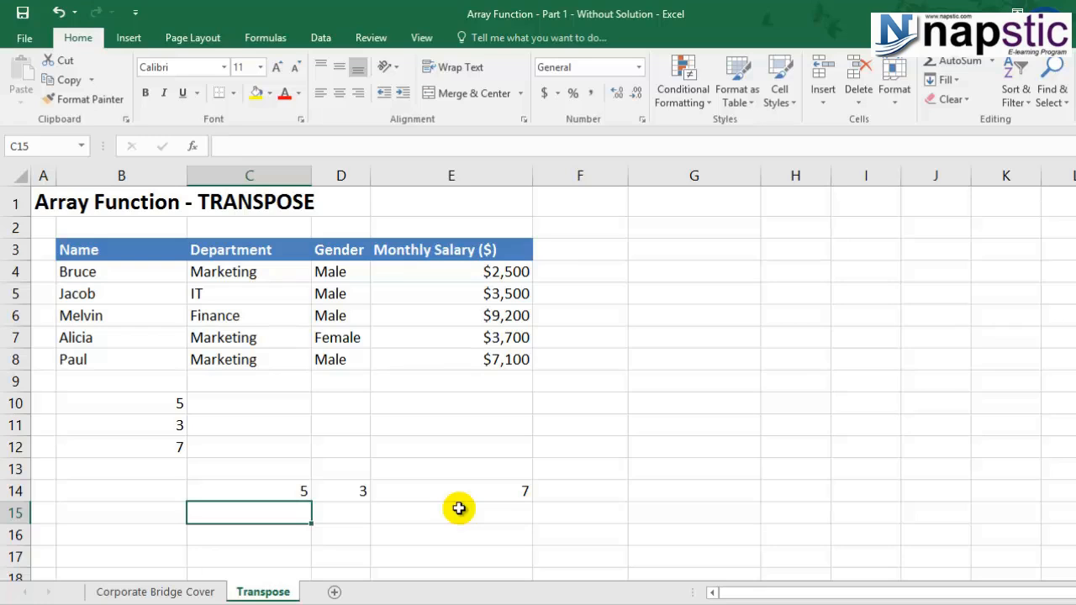
# Step: Clear the manually entered values from cells C14 to E14
pyautogui.moveTo(269, 491); pyautogui.dragTo(461, 491)
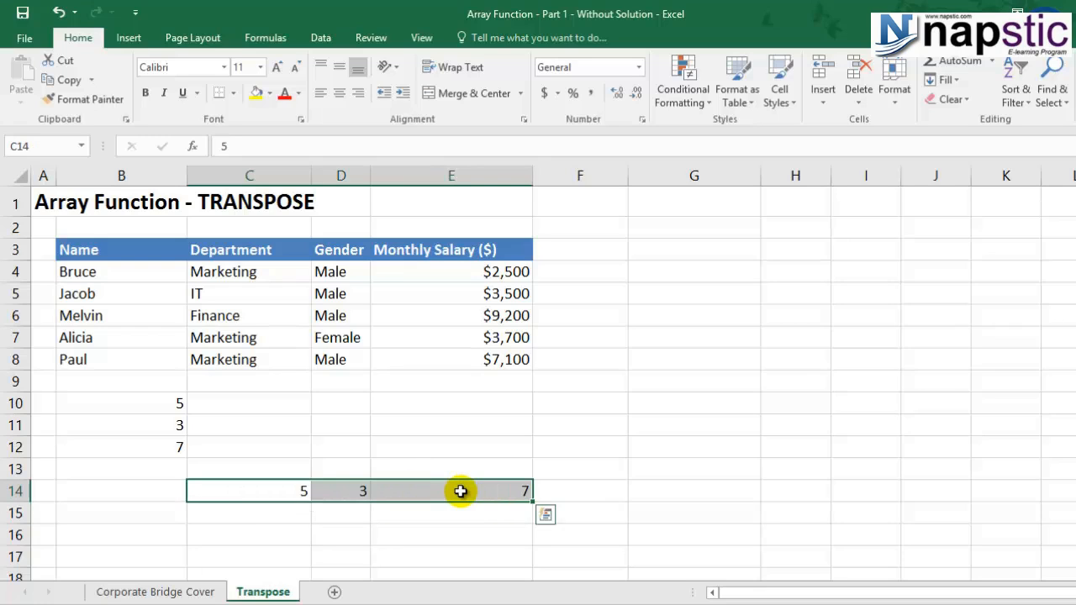
pyautogui.press('Delete')
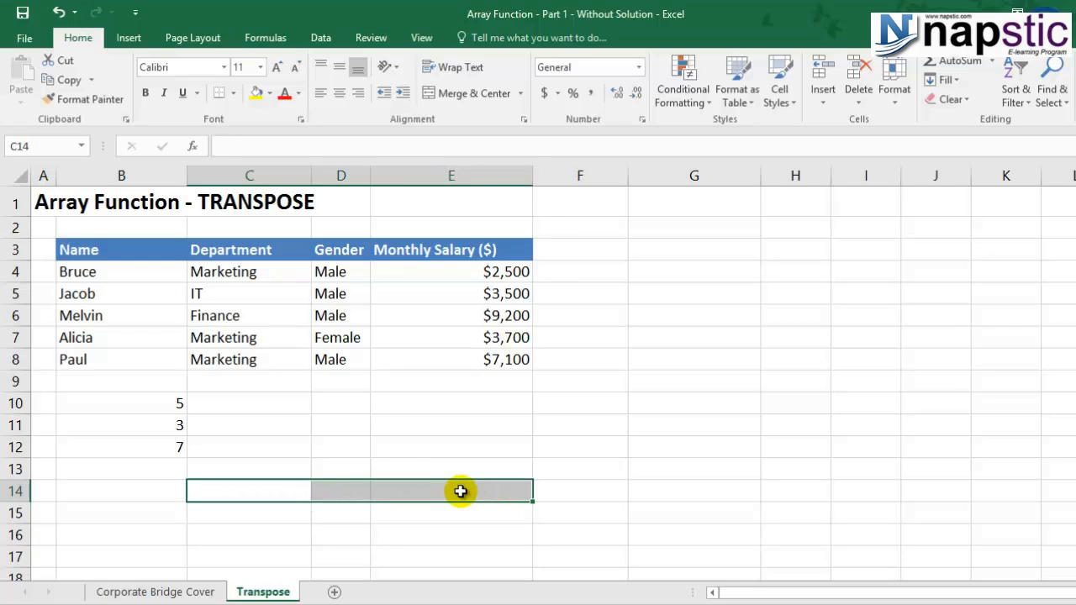
pyautogui.click(263, 491)
# Step: Copy the numbers in B10:B12 and paste them transposed as a row starting at C14
pyautogui.moveTo(170, 411); pyautogui.dragTo(158, 443)
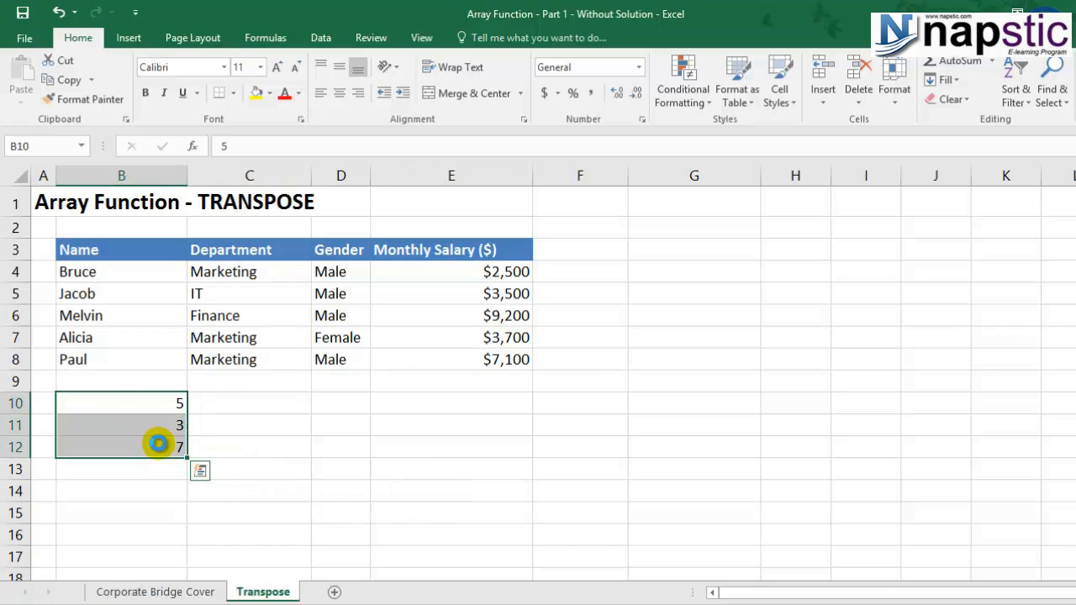
pyautogui.hotkey('ctrl', 'c')
pyautogui.click(263, 489)
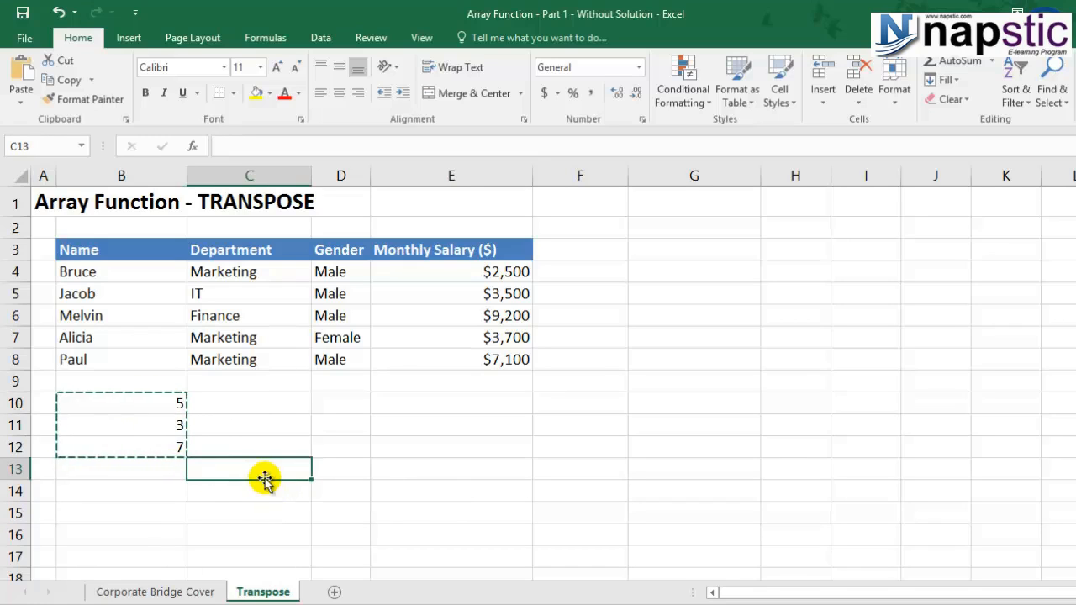
pyautogui.hotkey('ctrl', 'v')
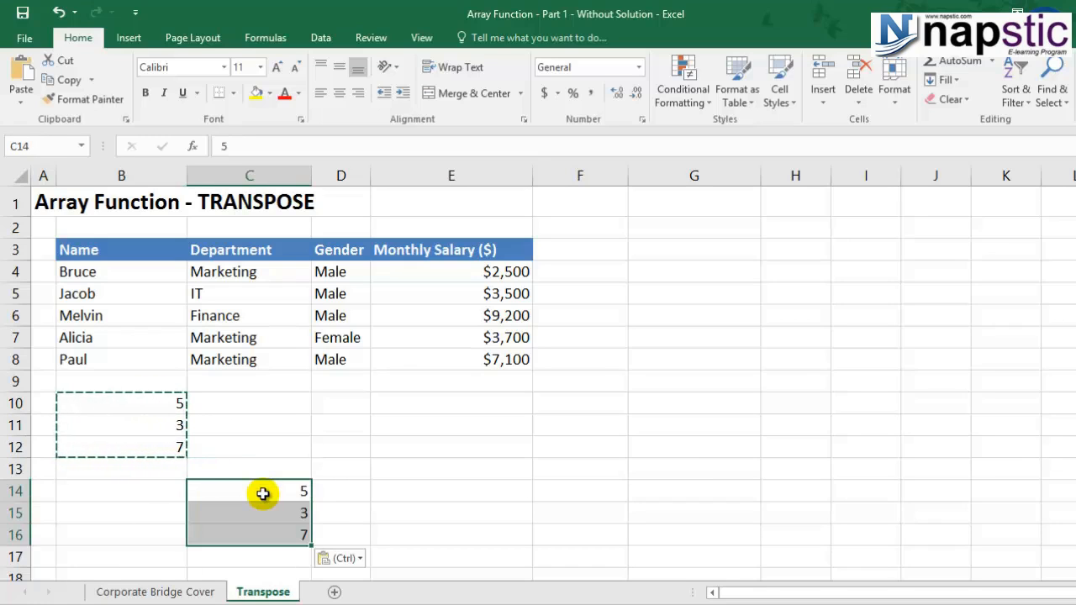
pyautogui.click(340, 559)
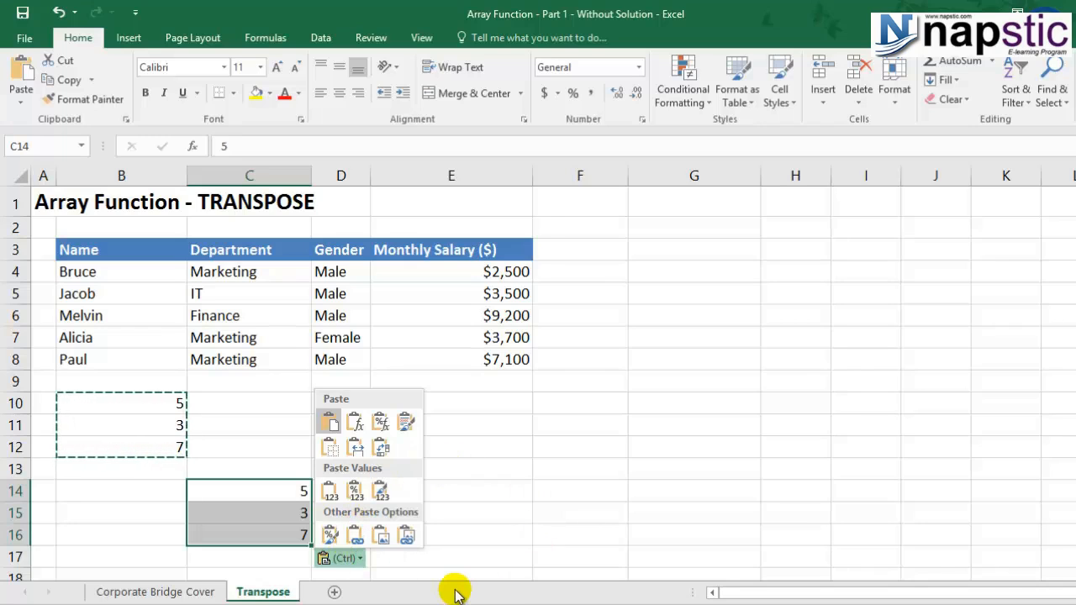
pyautogui.click(376, 448)
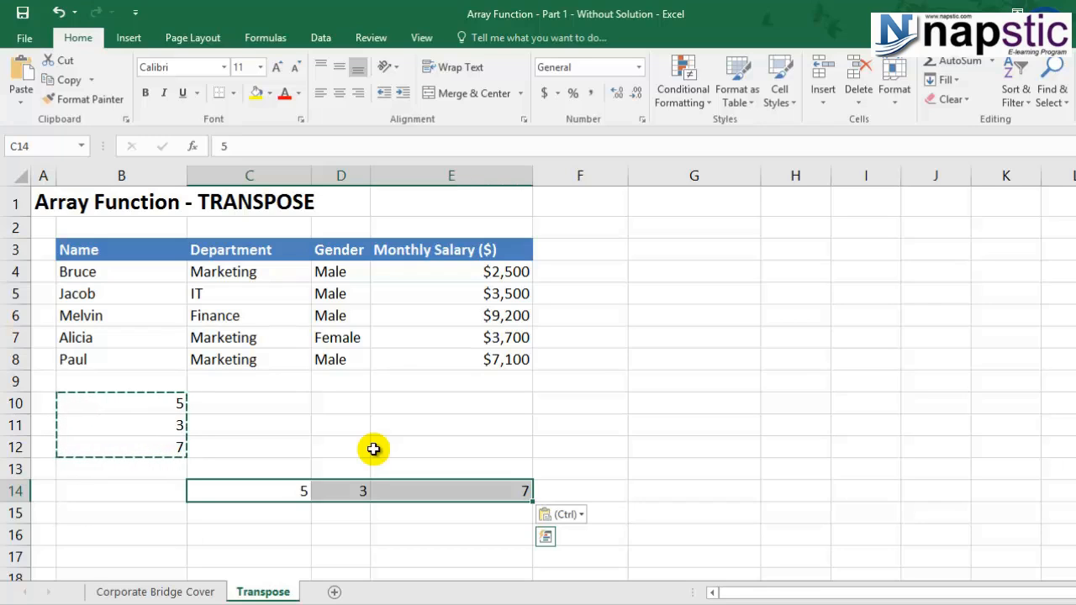
pyautogui.press('Escape')
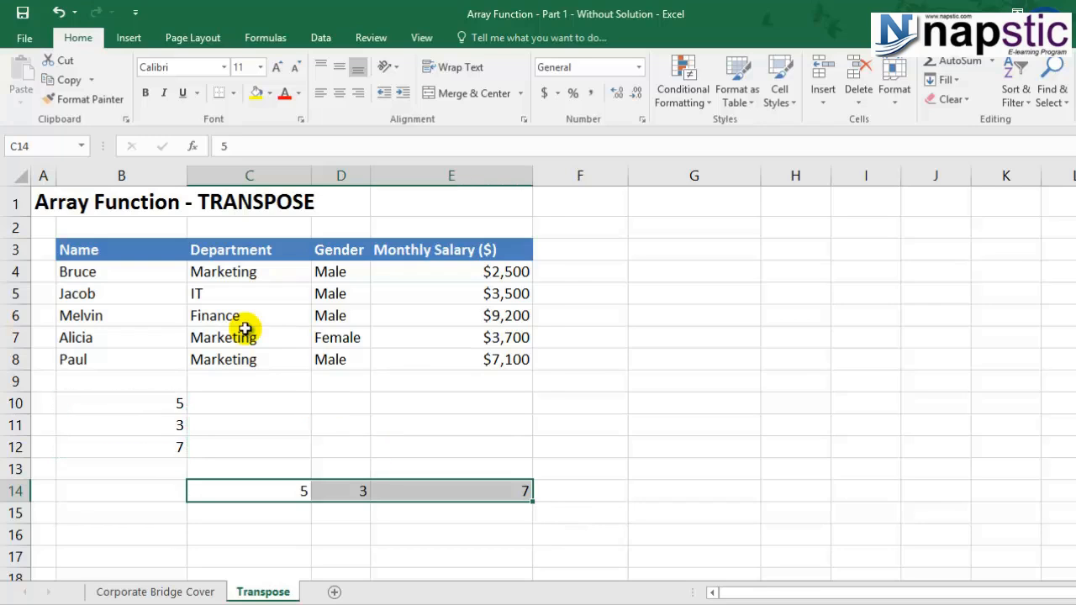
# Step: Change the value in source cell B11 to 0
pyautogui.click(145, 425)
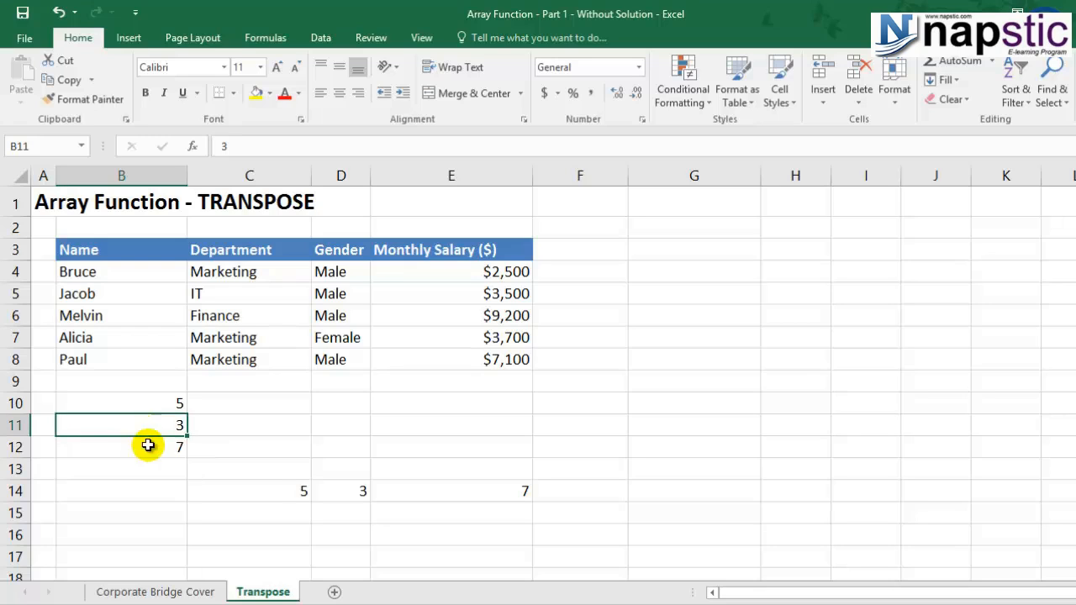
pyautogui.click(273, 491)
pyautogui.click(349, 490)
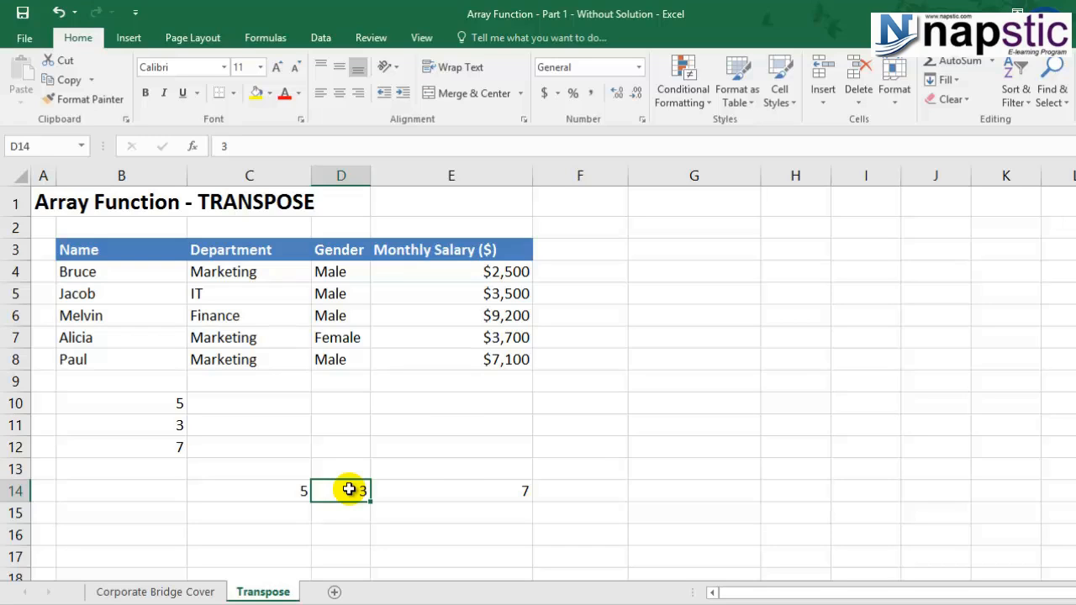
pyautogui.click(153, 426)
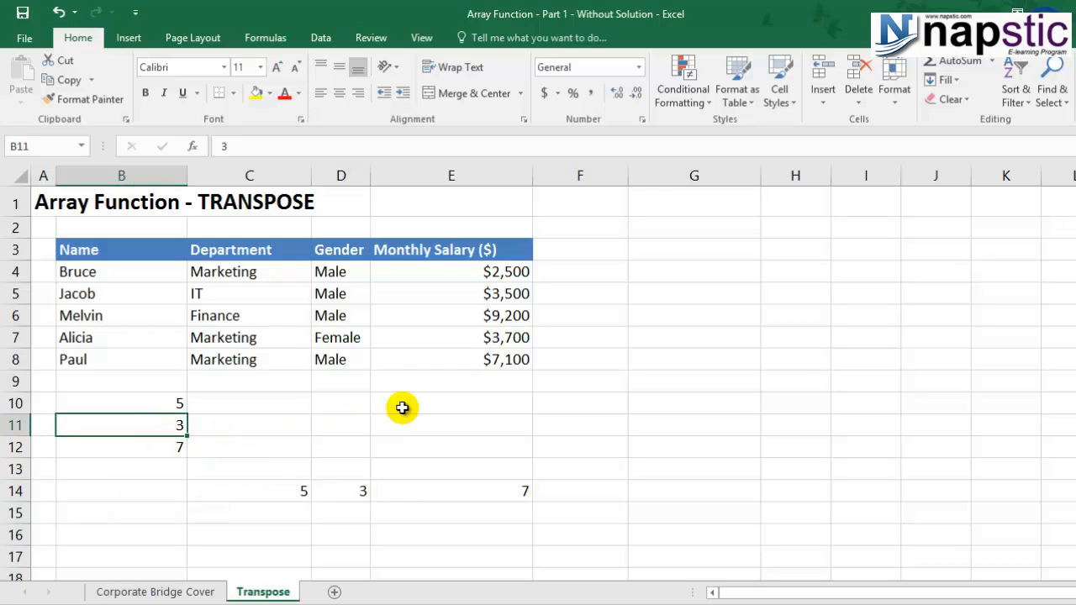
pyautogui.write('0')
pyautogui.click(395, 522)
# Step: Compare the transposed values in C14:E14 with their source cells in B10:B12
pyautogui.moveTo(251, 491); pyautogui.dragTo(443, 502)
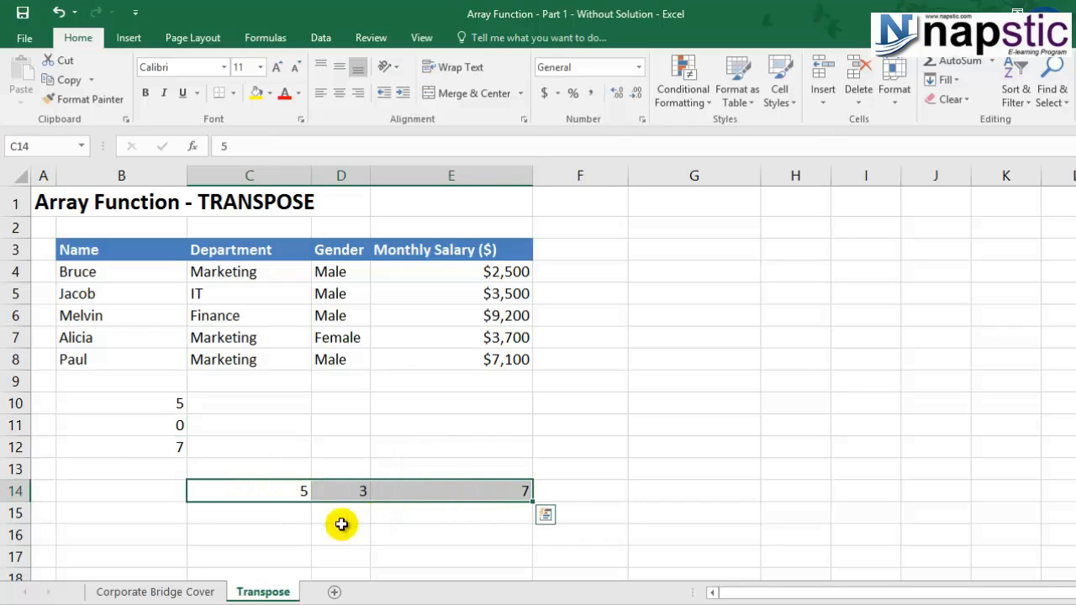
pyautogui.click(304, 526)
pyautogui.click(272, 492)
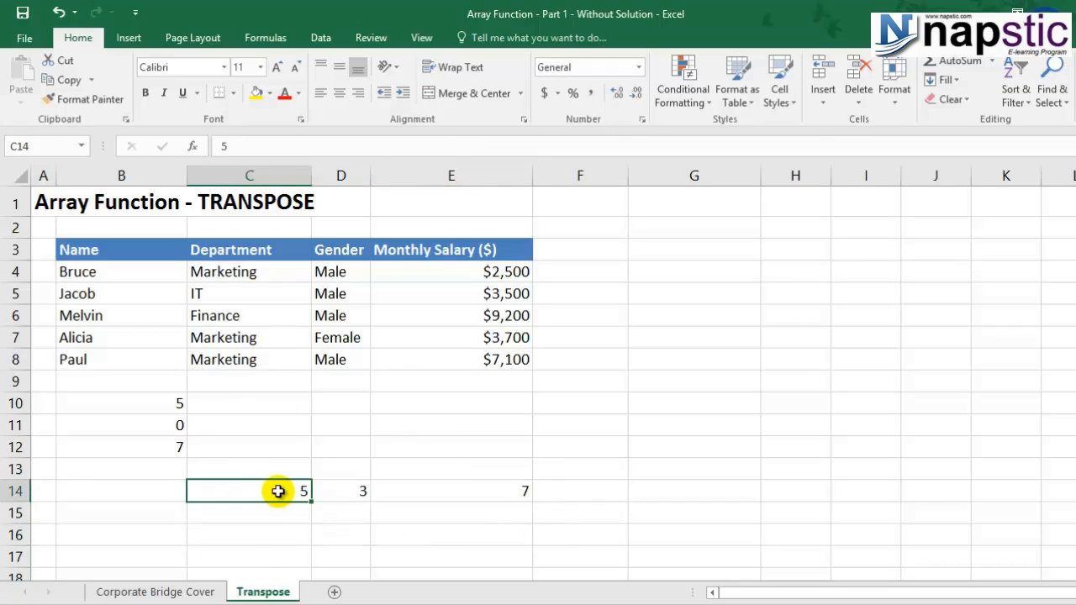
pyautogui.click(155, 401)
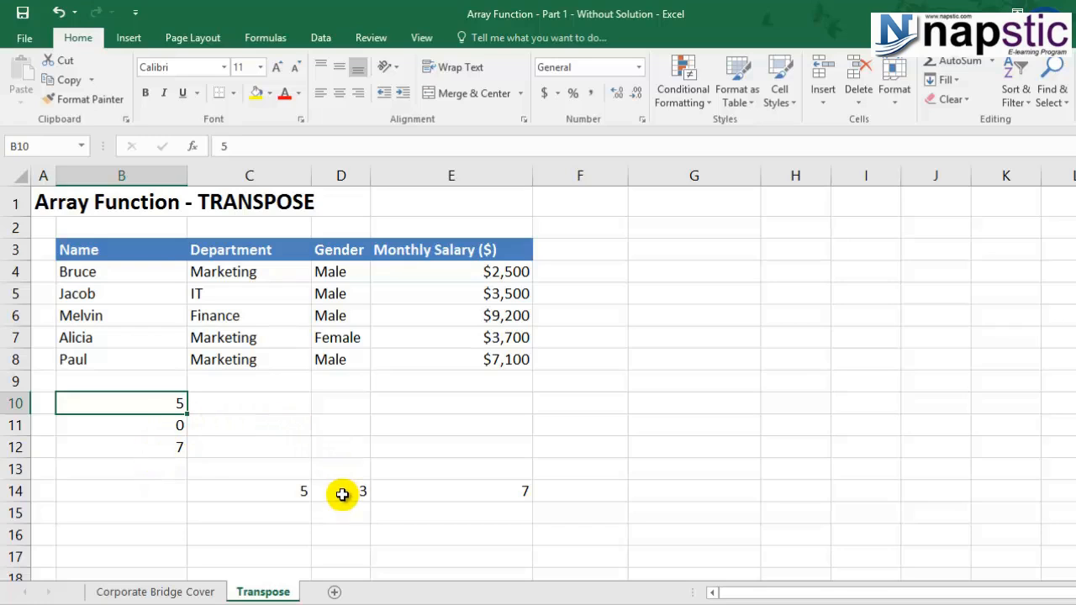
pyautogui.click(134, 429)
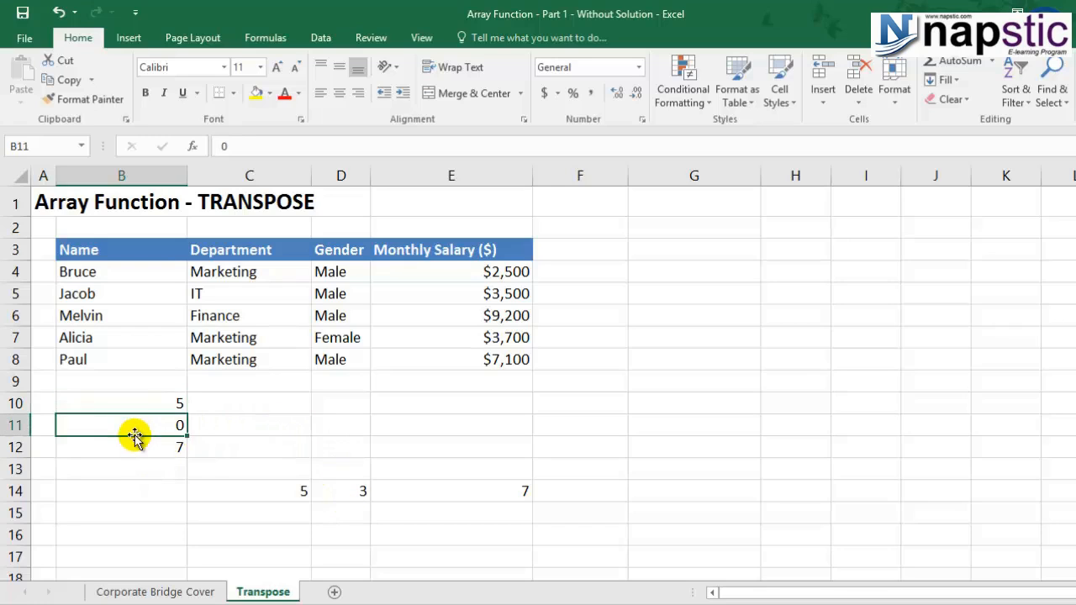
pyautogui.click(340, 491)
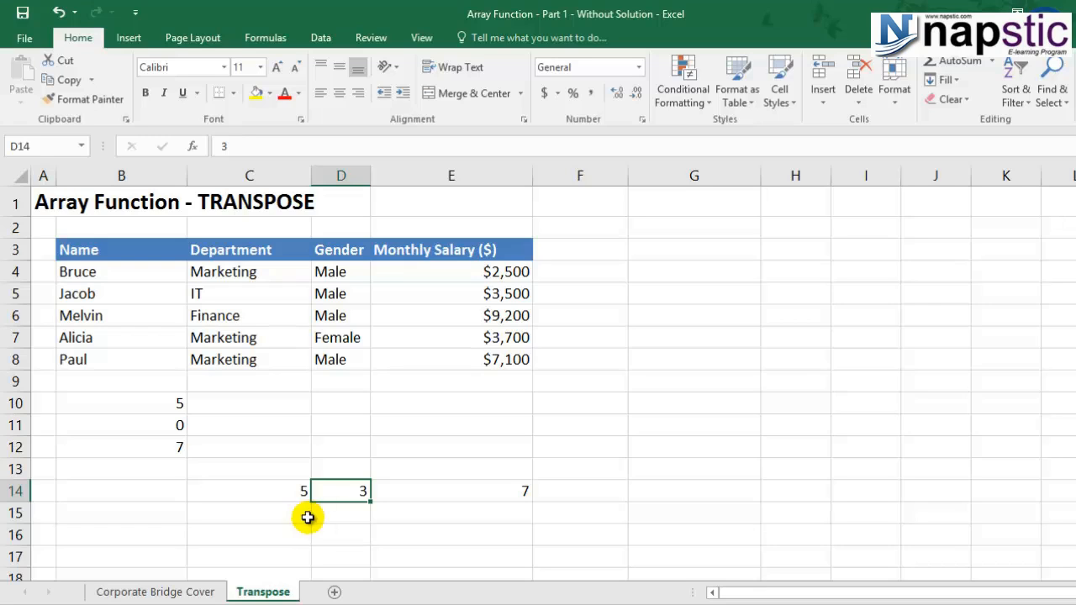
pyautogui.click(277, 487)
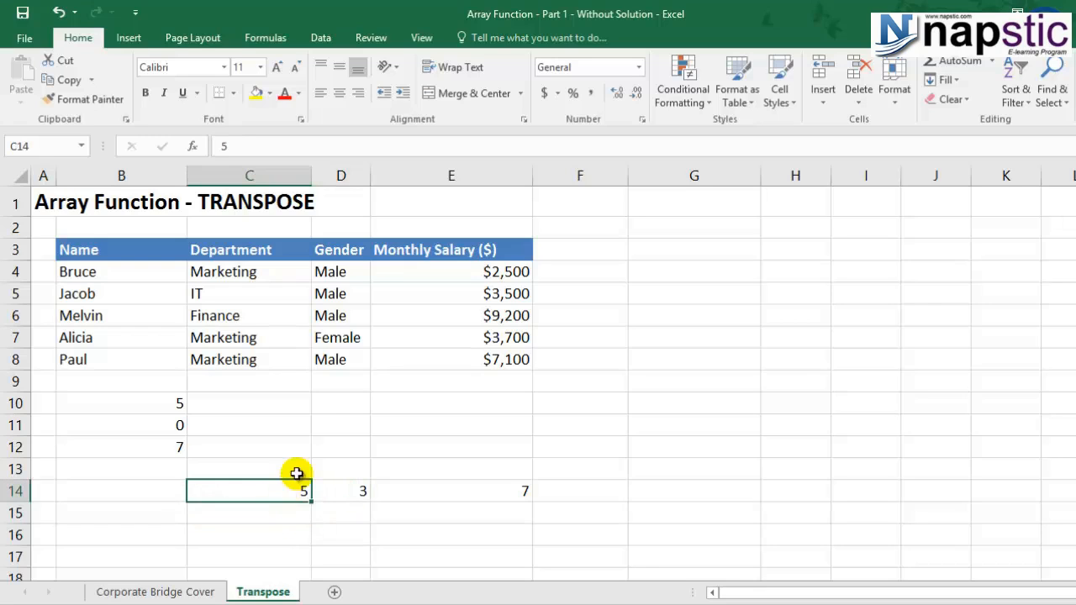
pyautogui.scroll(-2, 332, 389)
pyautogui.scroll(-1, 332, 389)
pyautogui.click(271, 376)
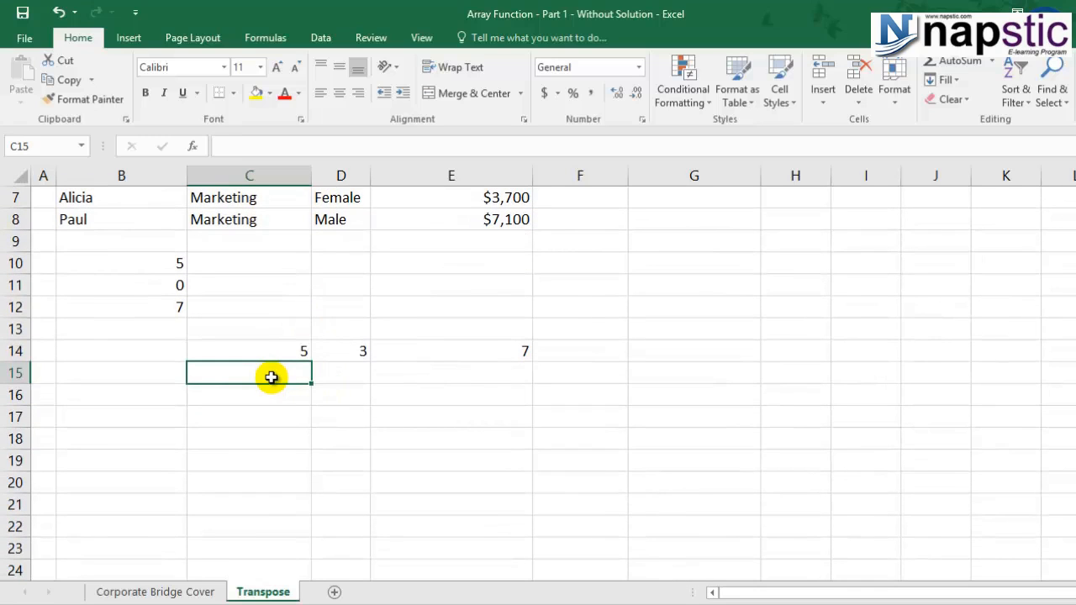
# Step: Examine which rows and which column the vertical source numbers in B10:B12 occupy
pyautogui.scroll(1, 378, 430)
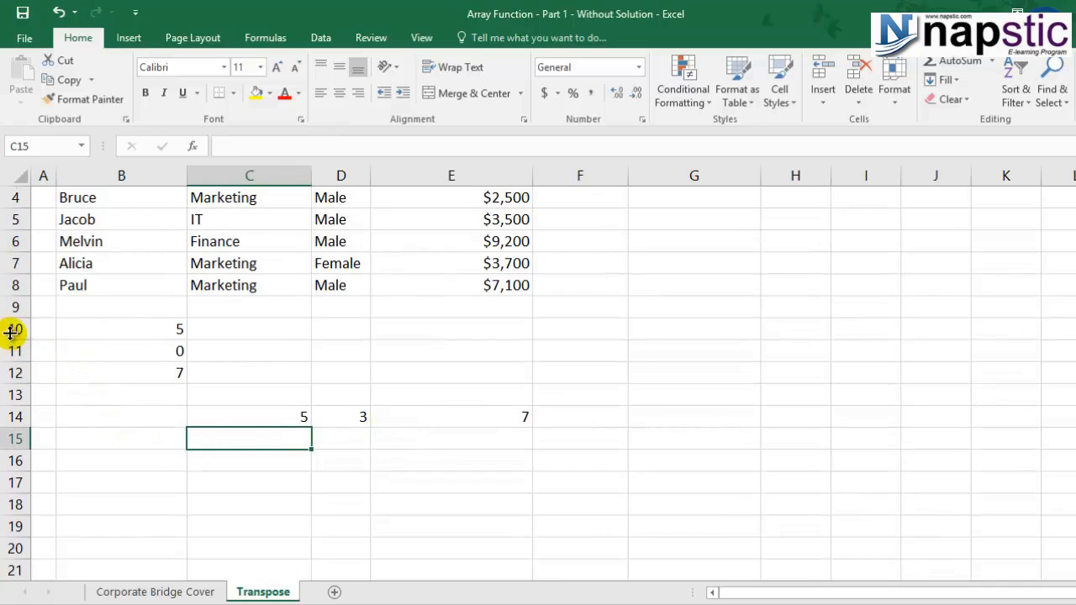
pyautogui.click(10, 330)
pyautogui.click(12, 351)
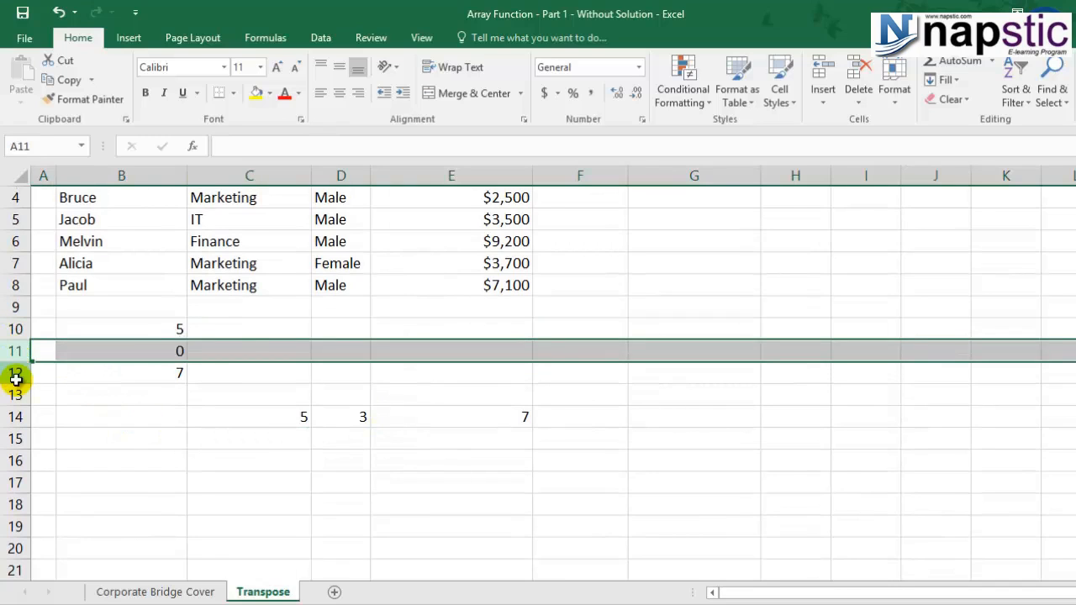
pyautogui.click(12, 372)
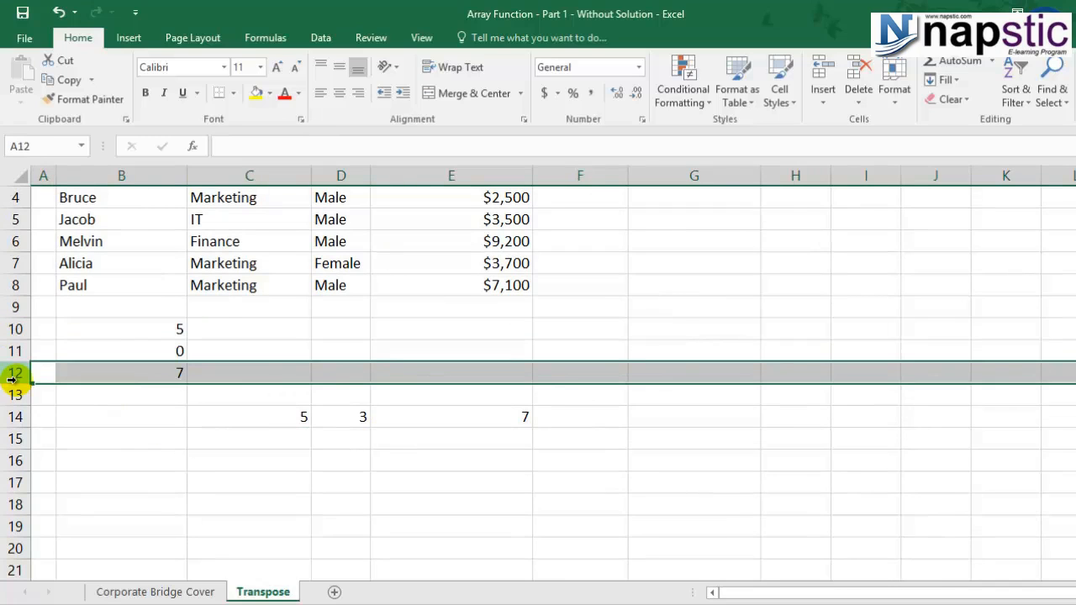
pyautogui.click(136, 174)
pyautogui.click(16, 329)
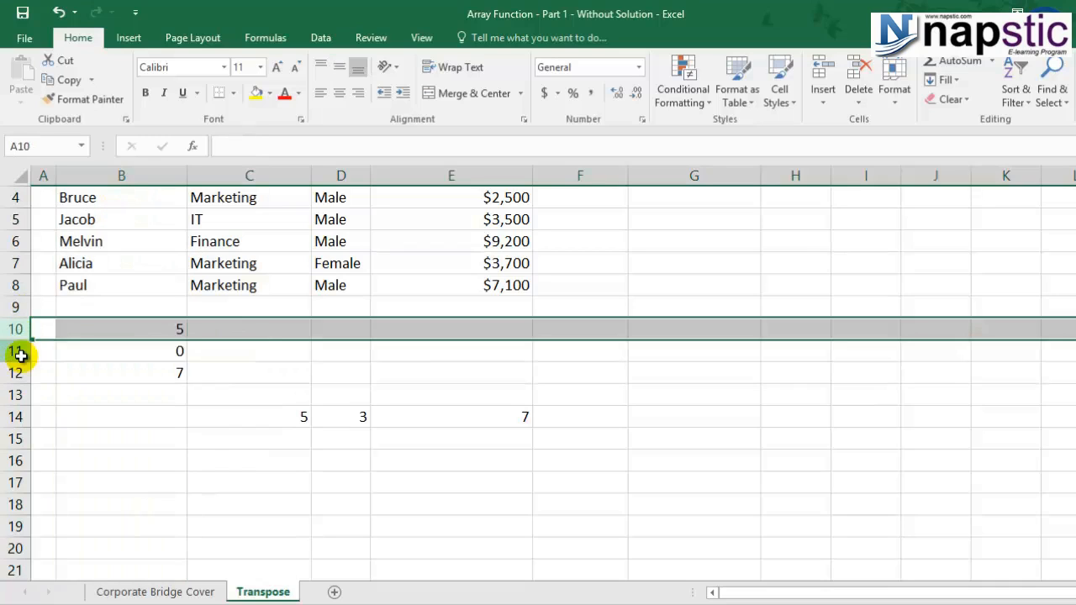
pyautogui.click(15, 352)
pyautogui.click(11, 373)
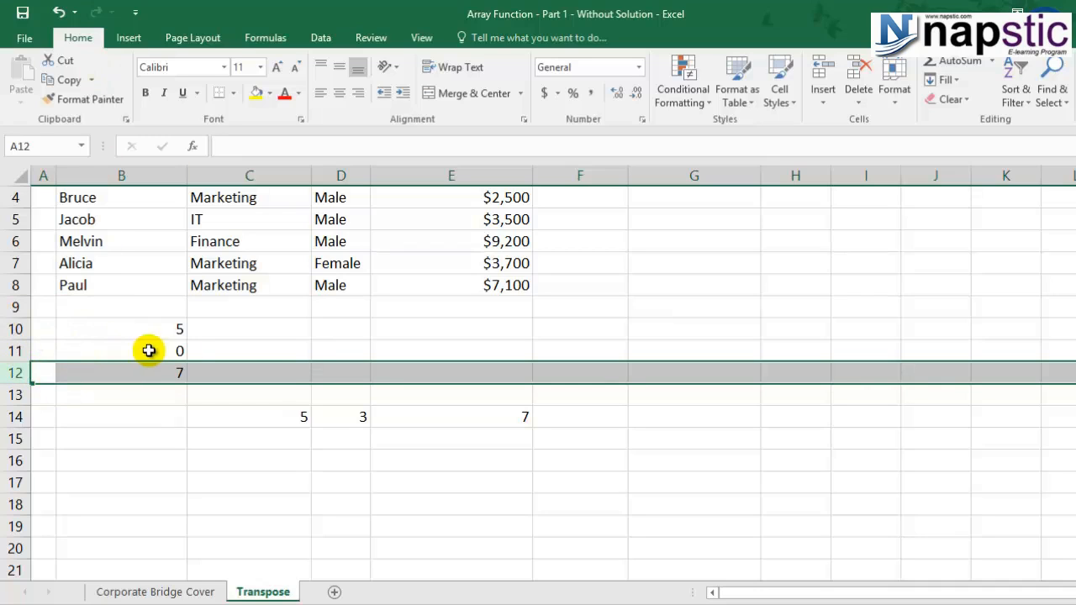
# Step: Enter the note "<3 rows & 1 column" in cell E10 beside the vertical numbers
pyautogui.click(420, 328)
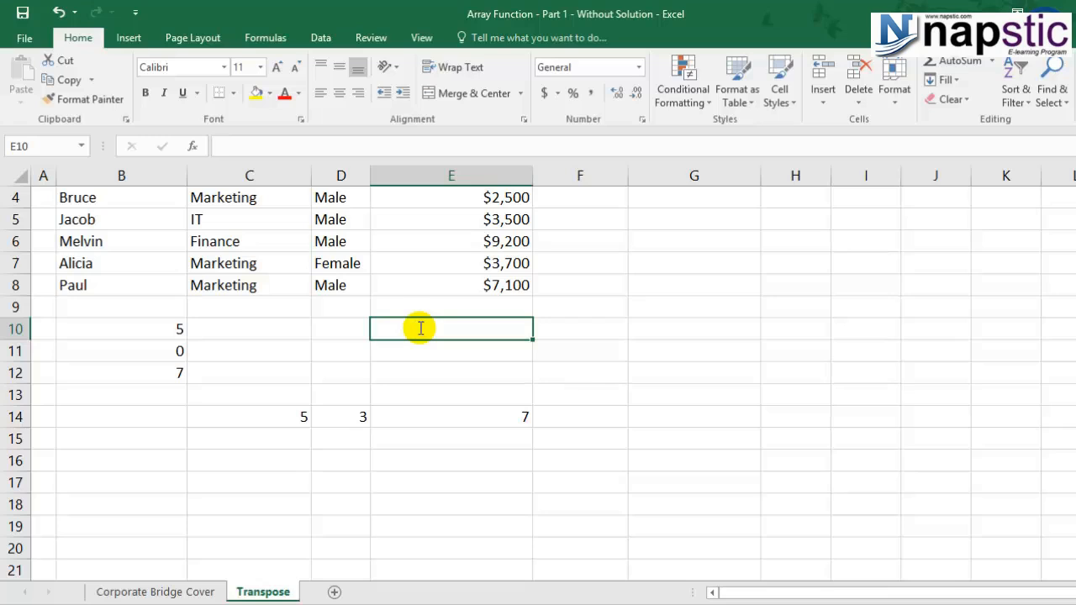
pyautogui.write('<3 rows & 1 coumn')
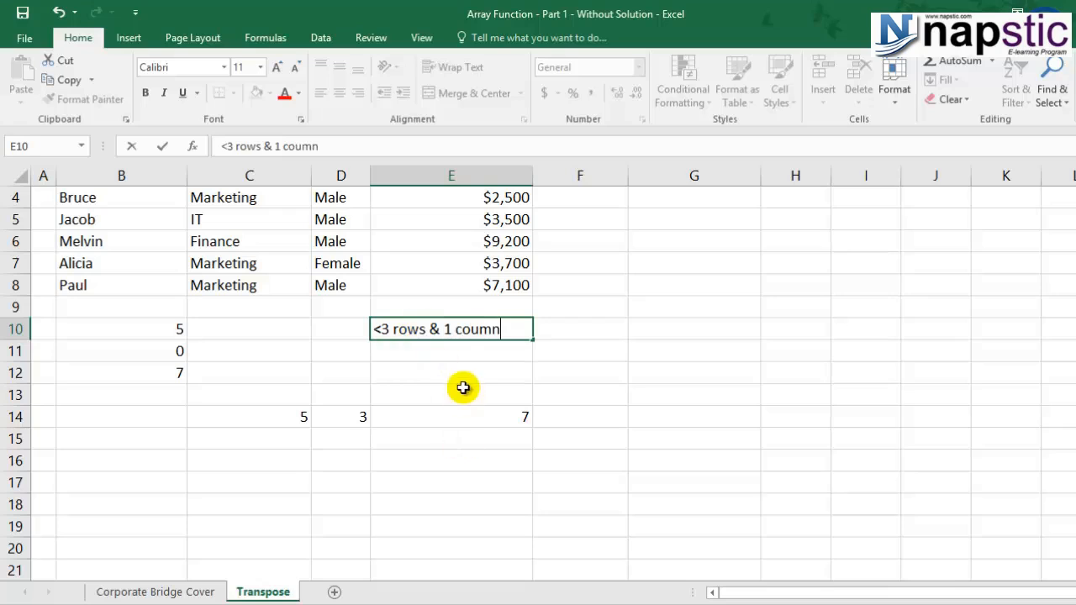
pyautogui.click(475, 328)
pyautogui.write('l')
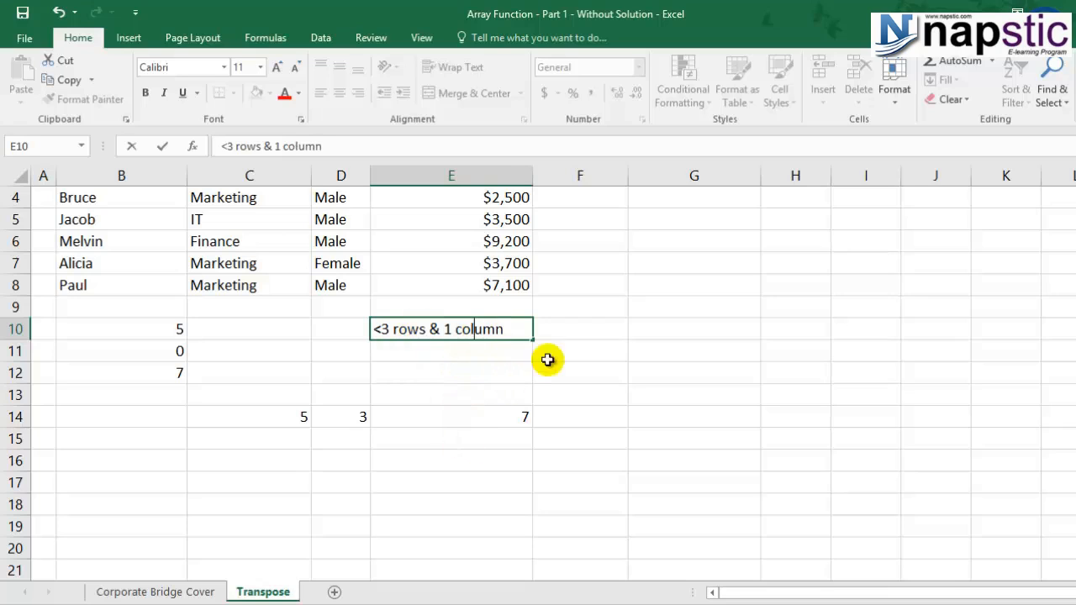
# Step: Enter the note "<< 1 row & 3 columns" in cell F10 beside the first note
pyautogui.click(570, 330)
pyautogui.write('<< 1')
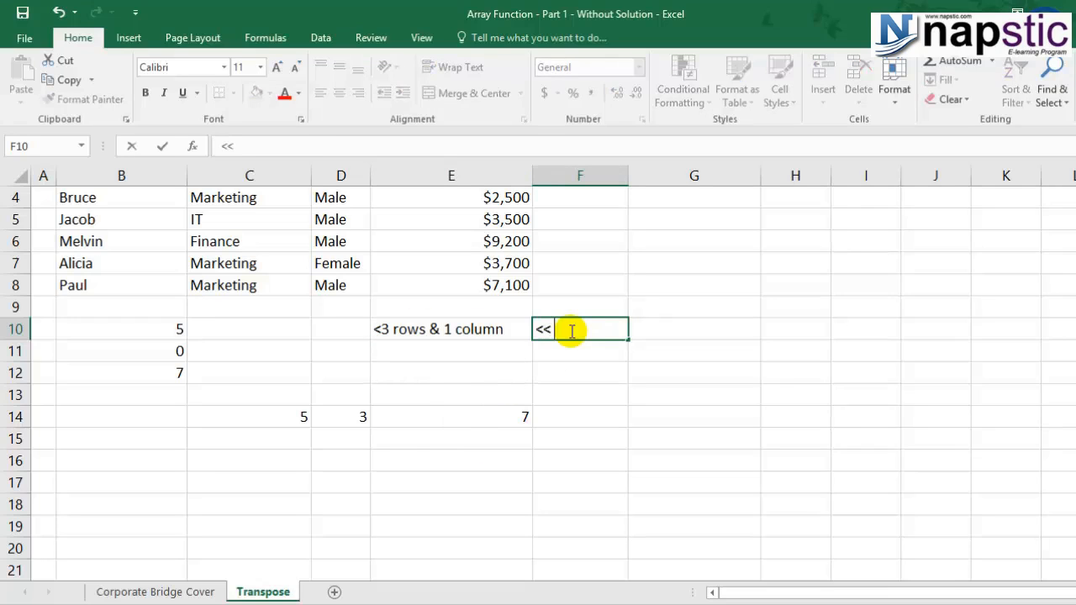
pyautogui.write('row &')
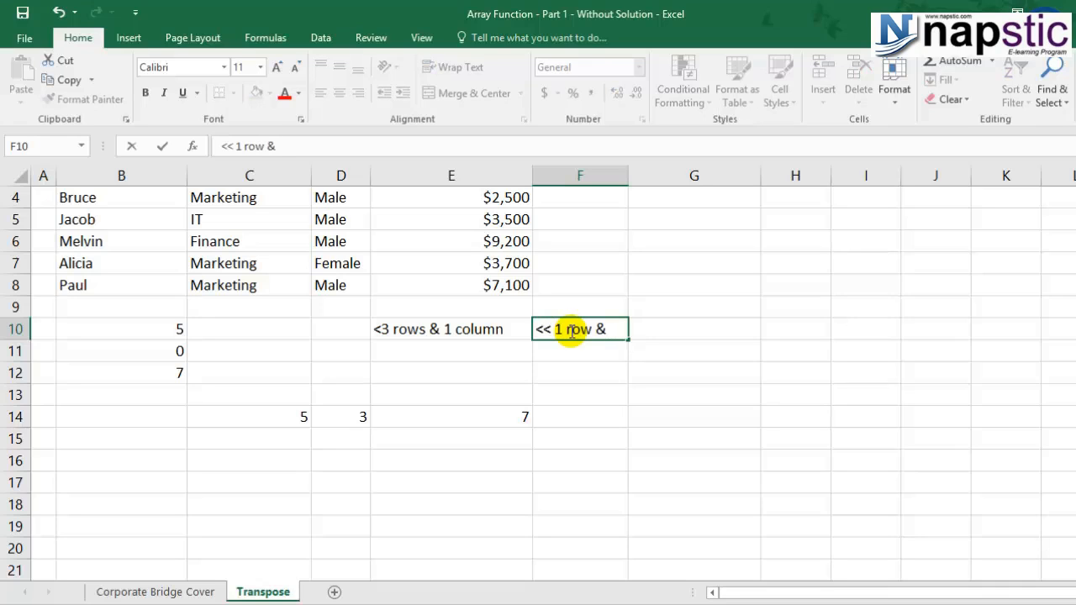
pyautogui.write(' 3 columns')
pyautogui.click(267, 464)
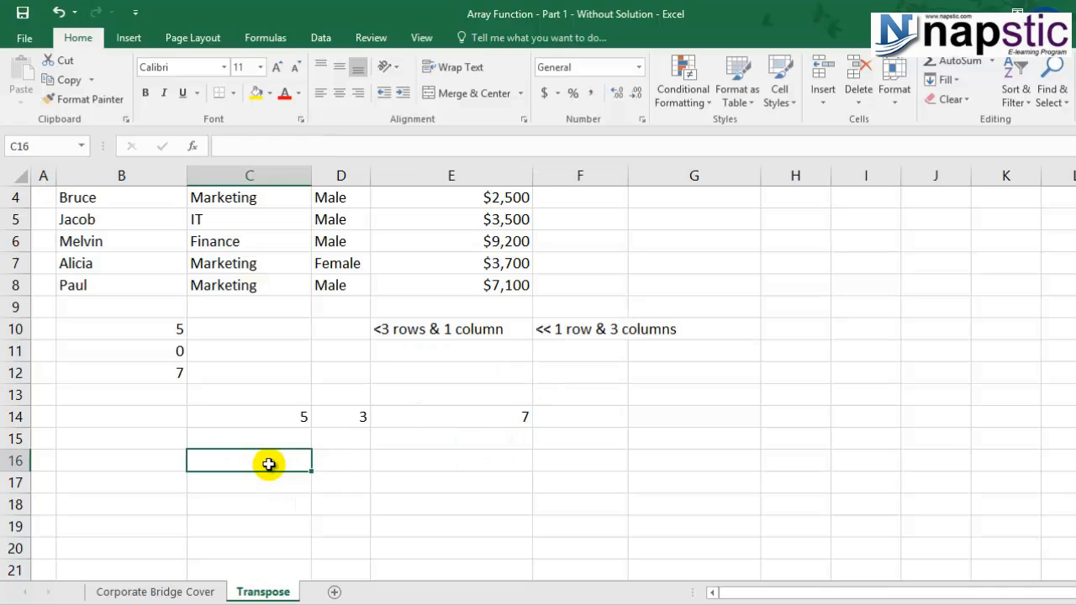
# Step: Fill the range C16:E16 with the array formula =TRANSPOSE(B10:B12)
pyautogui.moveTo(268, 464); pyautogui.dragTo(467, 460)
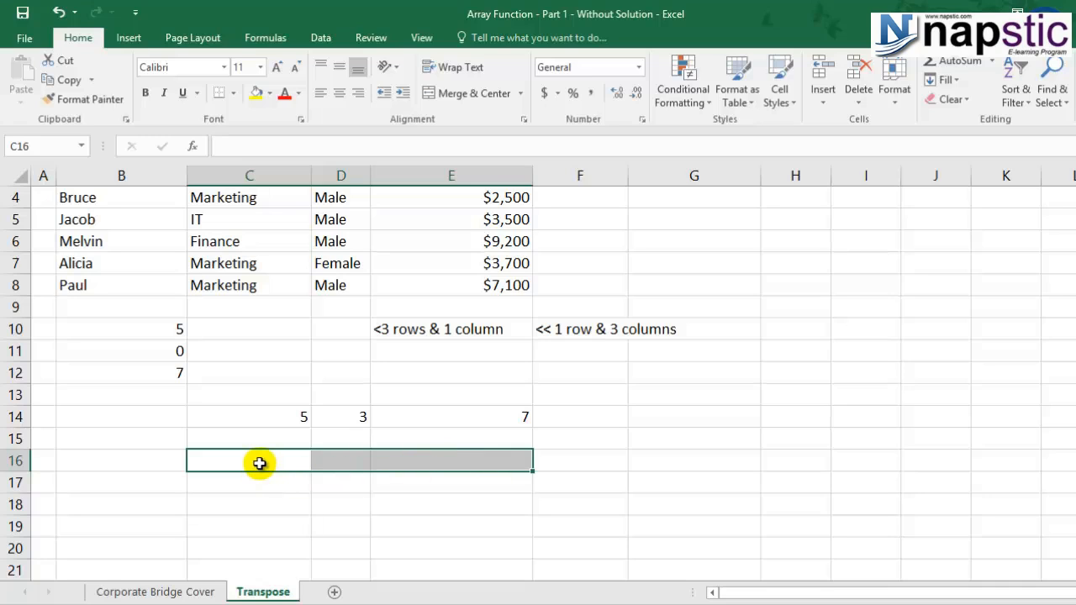
pyautogui.press('F2')
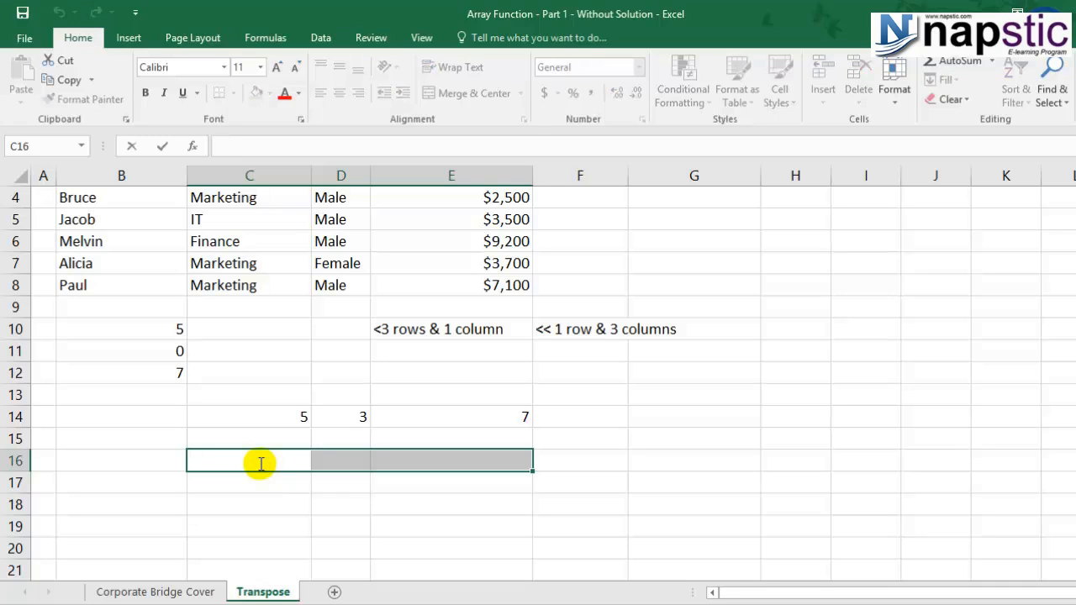
pyautogui.write('=trans')
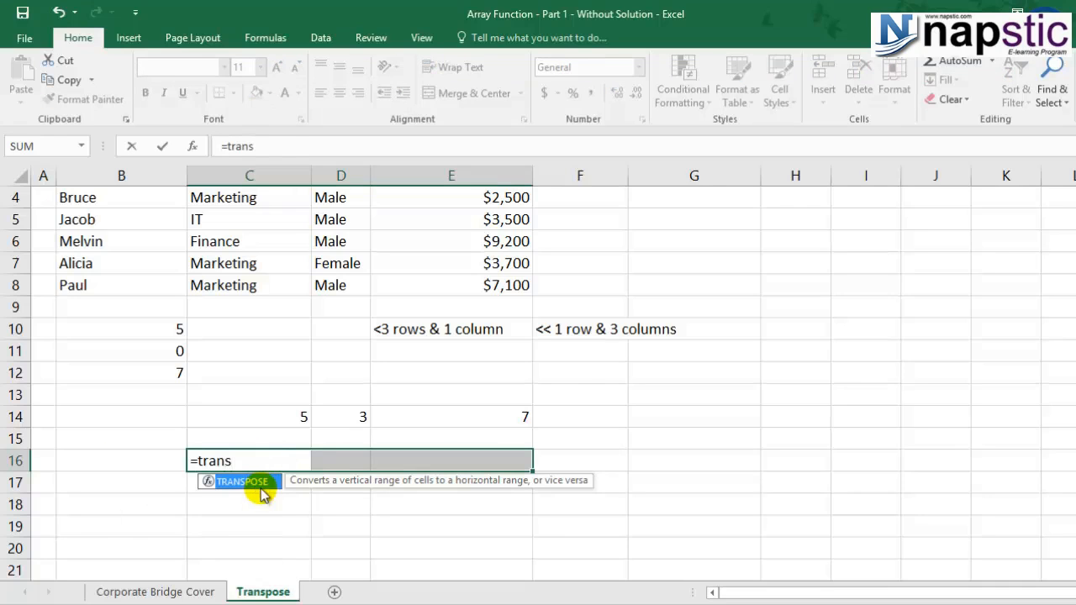
pyautogui.doubleClick(261, 485)
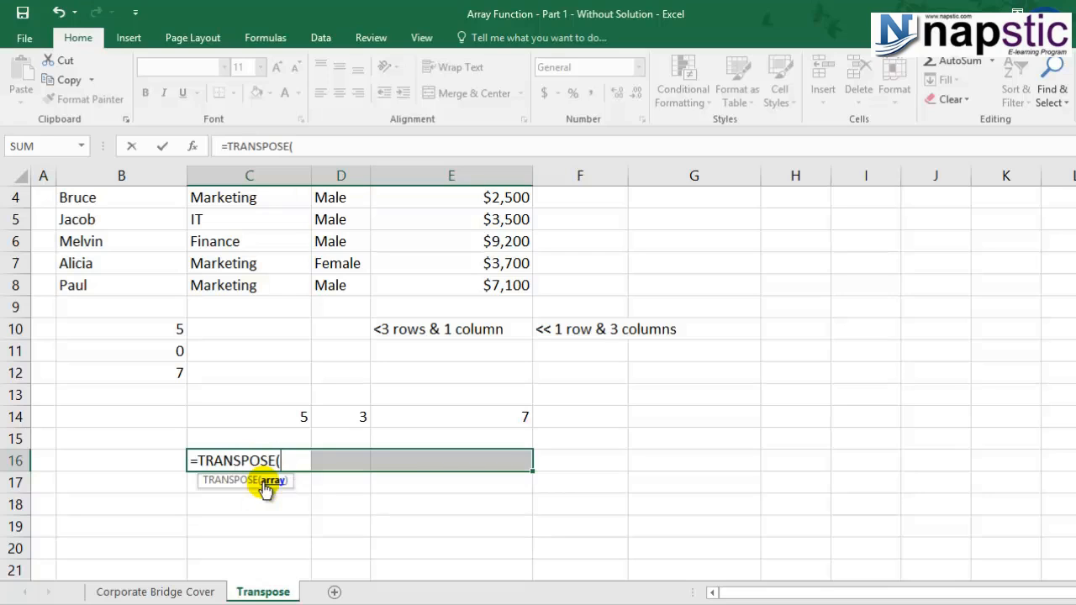
pyautogui.moveTo(178, 334); pyautogui.dragTo(163, 367)
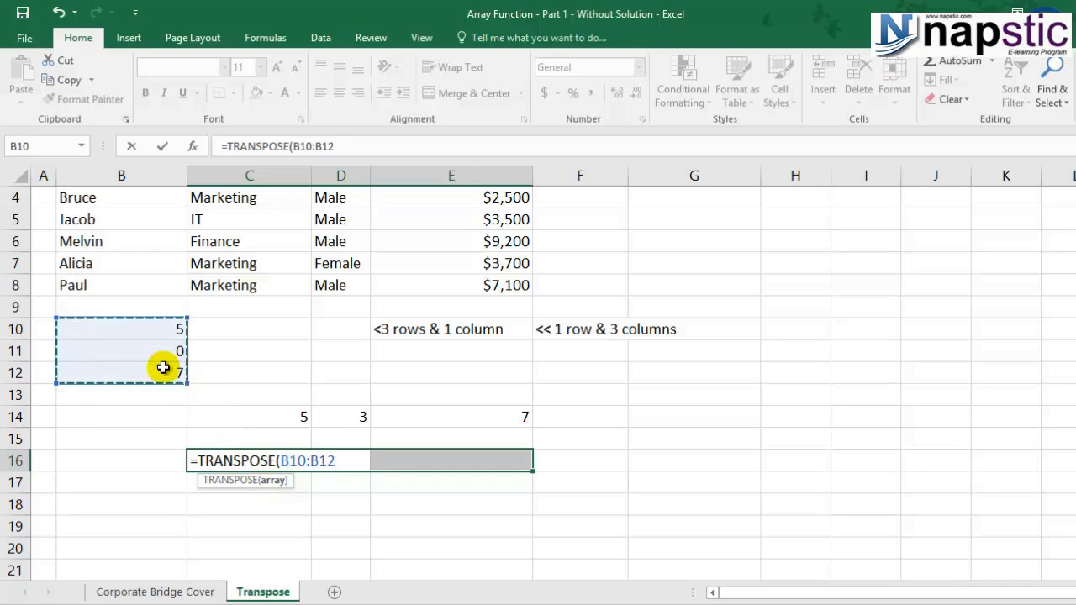
pyautogui.write(')')
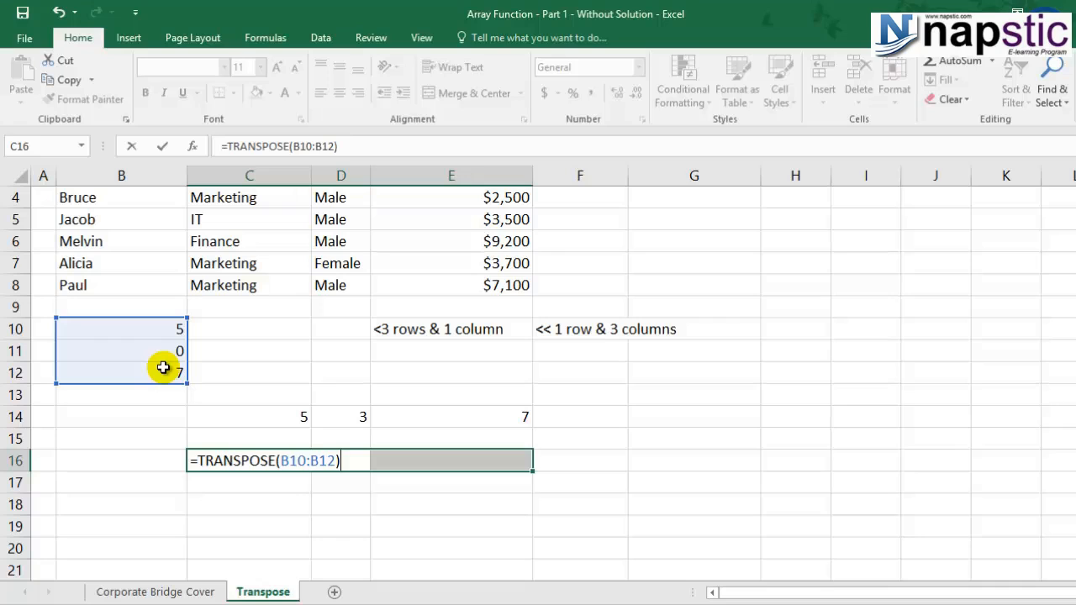
pyautogui.hotkey('ctrl', 'shift', 'Return')
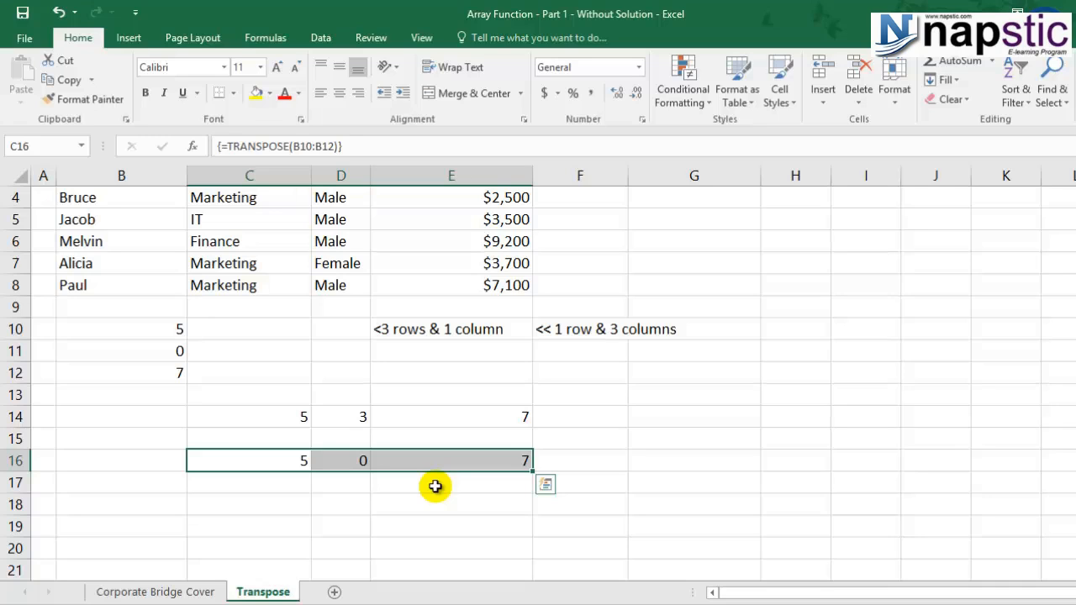
# Step: Set source cell B11 to 3 and compare it with the transposed cell D16
pyautogui.click(160, 351)
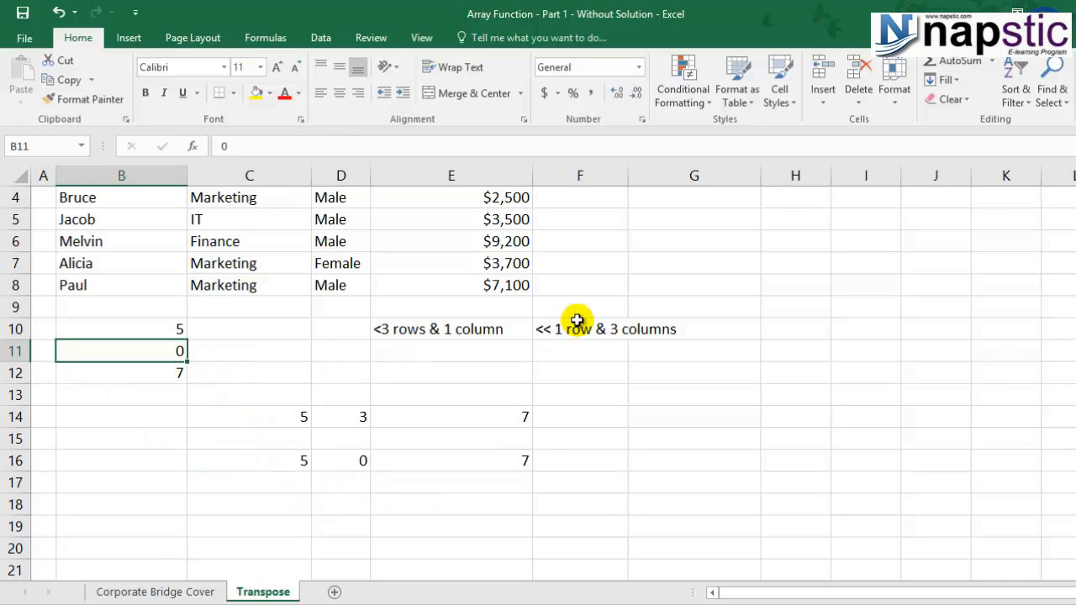
pyautogui.write('3')
pyautogui.click(347, 479)
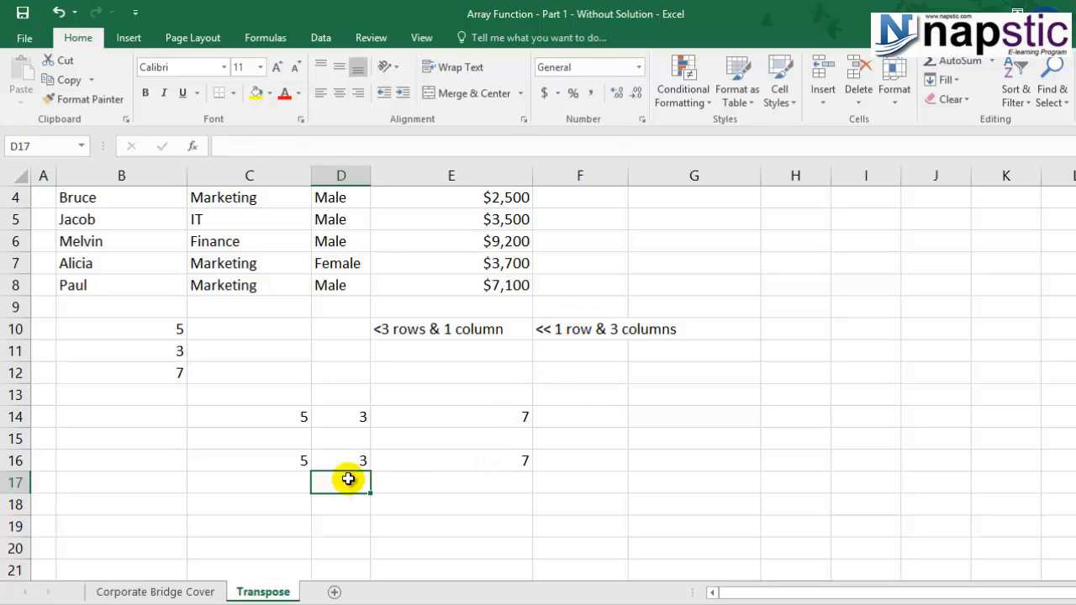
pyautogui.click(348, 462)
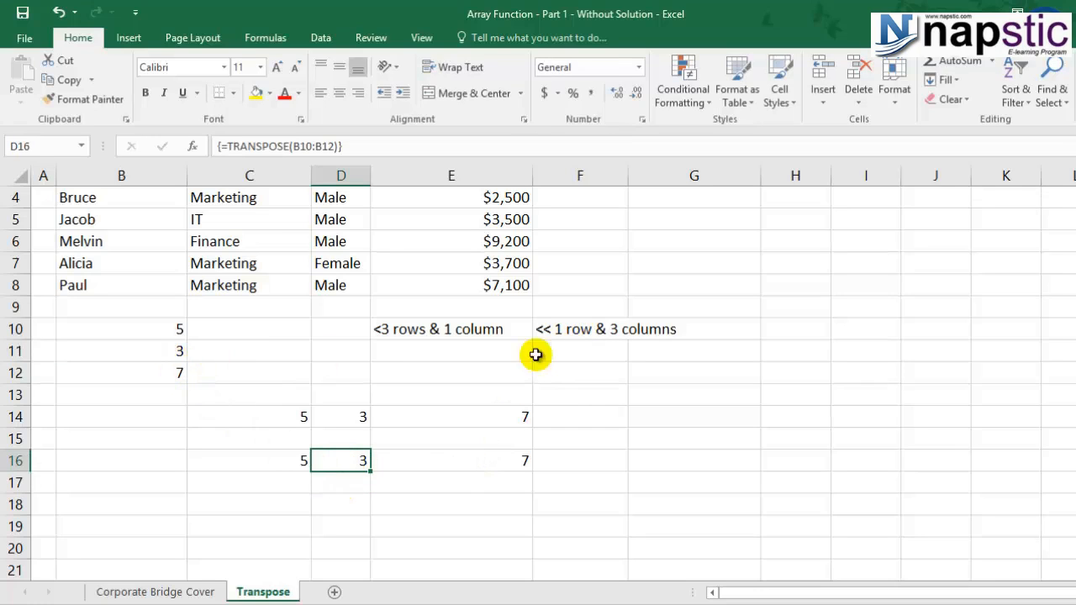
pyautogui.click(143, 351)
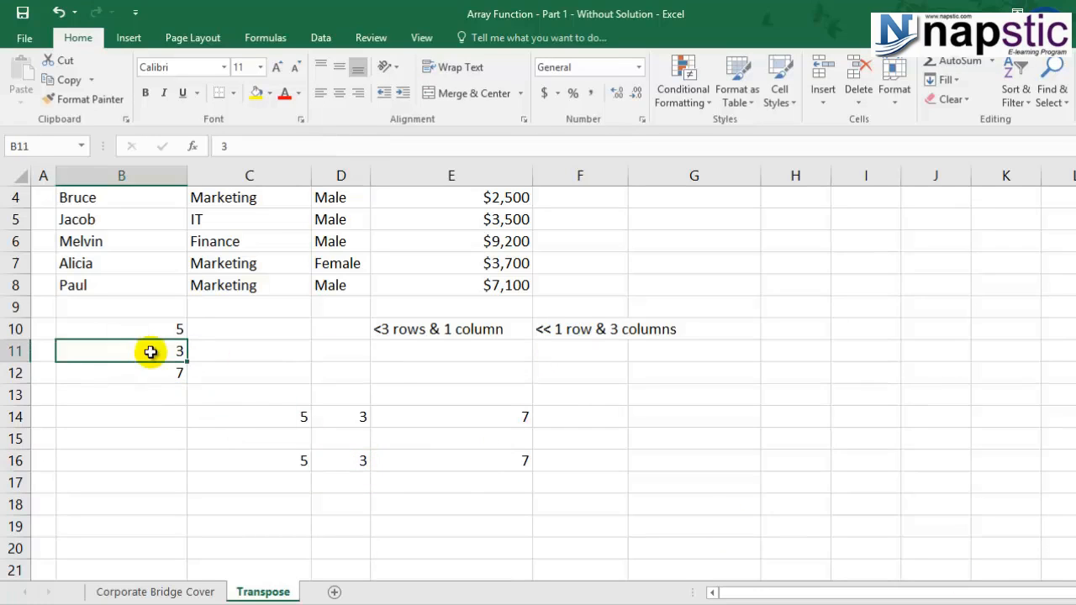
pyautogui.click(344, 460)
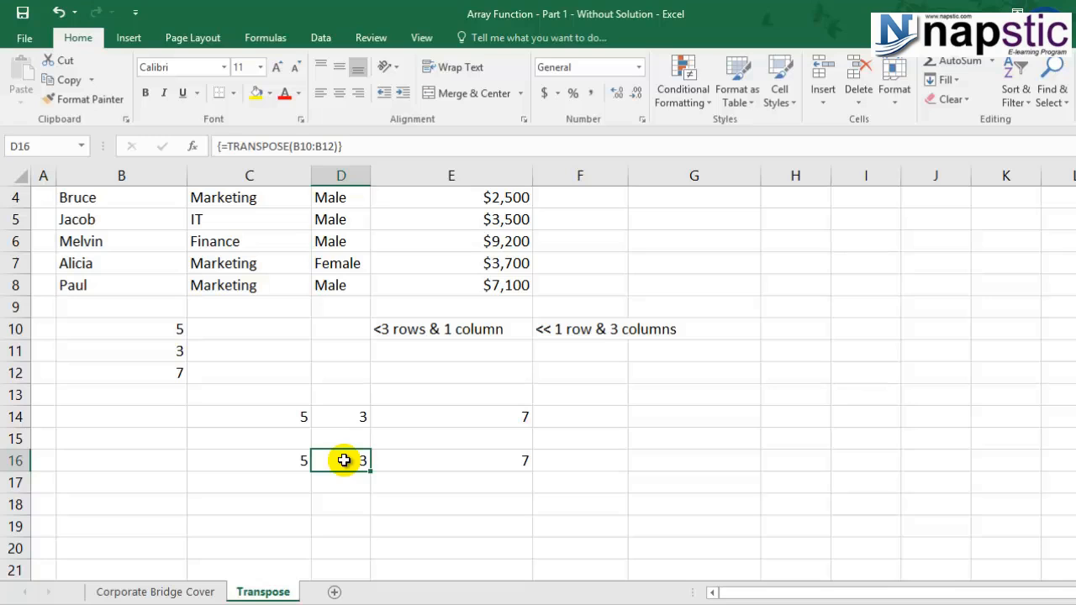
# Step: Transpose the employee data without its headers into G4:L7 using the array formula =TRANSPOSE(B4:E8)
pyautogui.scroll(1, 340, 454)
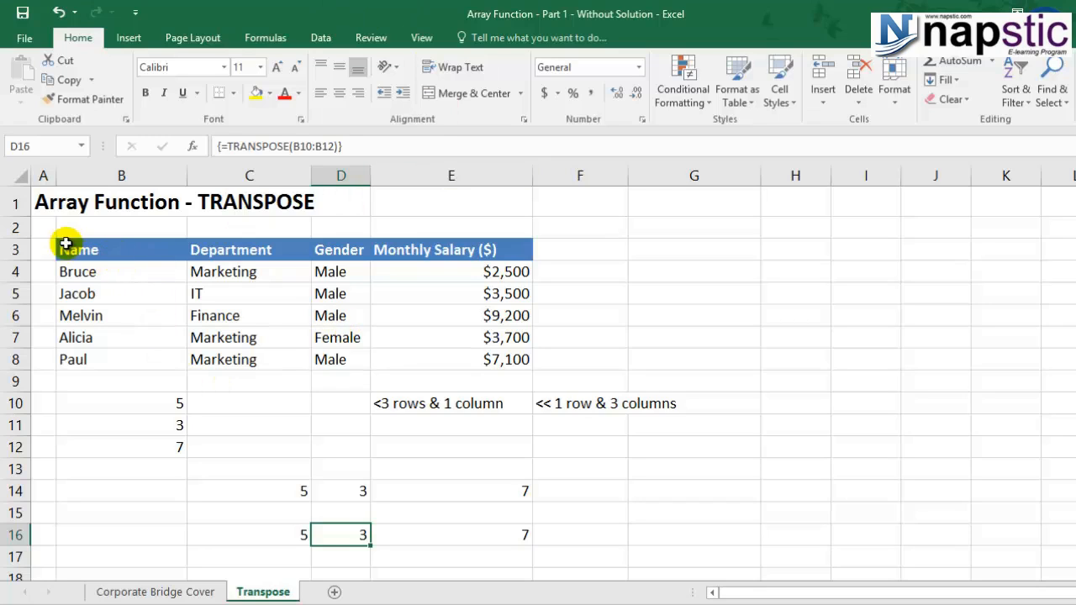
pyautogui.click(9, 253)
pyautogui.click(6, 271)
pyautogui.click(5, 294)
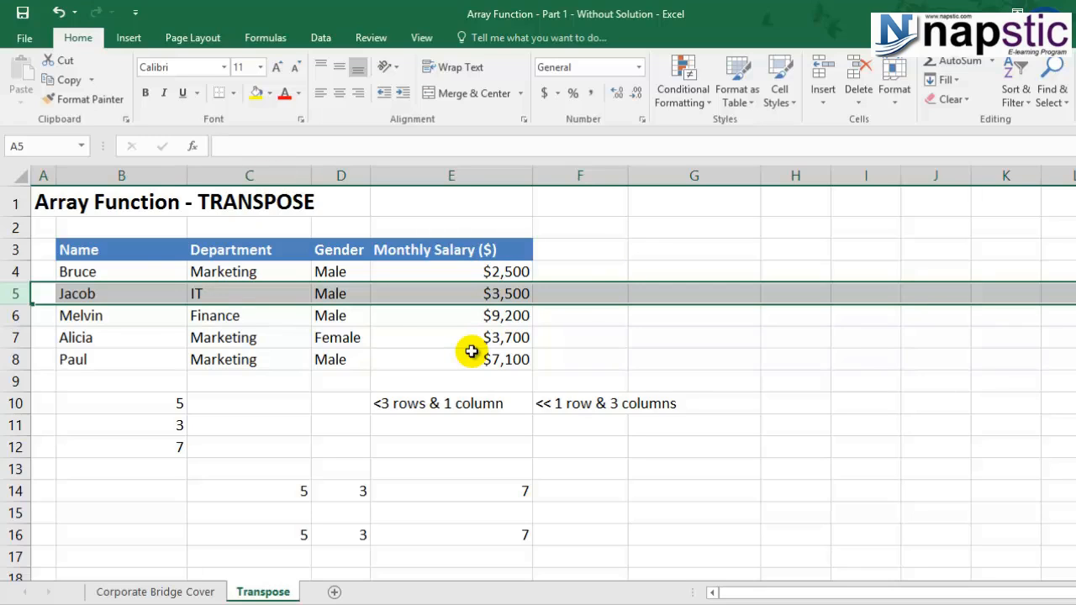
pyautogui.moveTo(684, 281); pyautogui.dragTo(1067, 341)
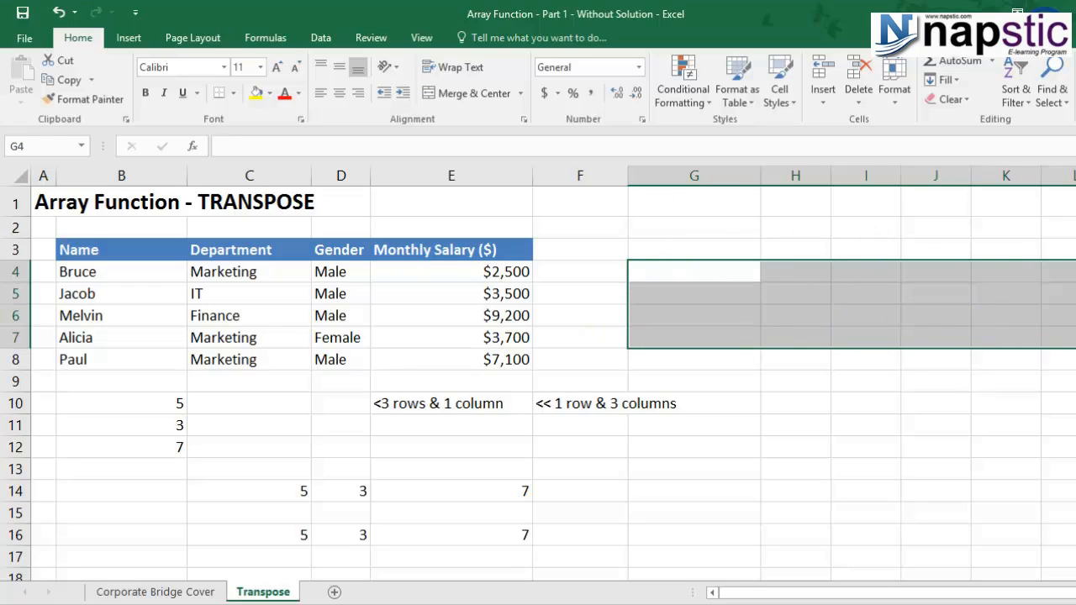
pyautogui.press('F2')
pyautogui.write('=tra')
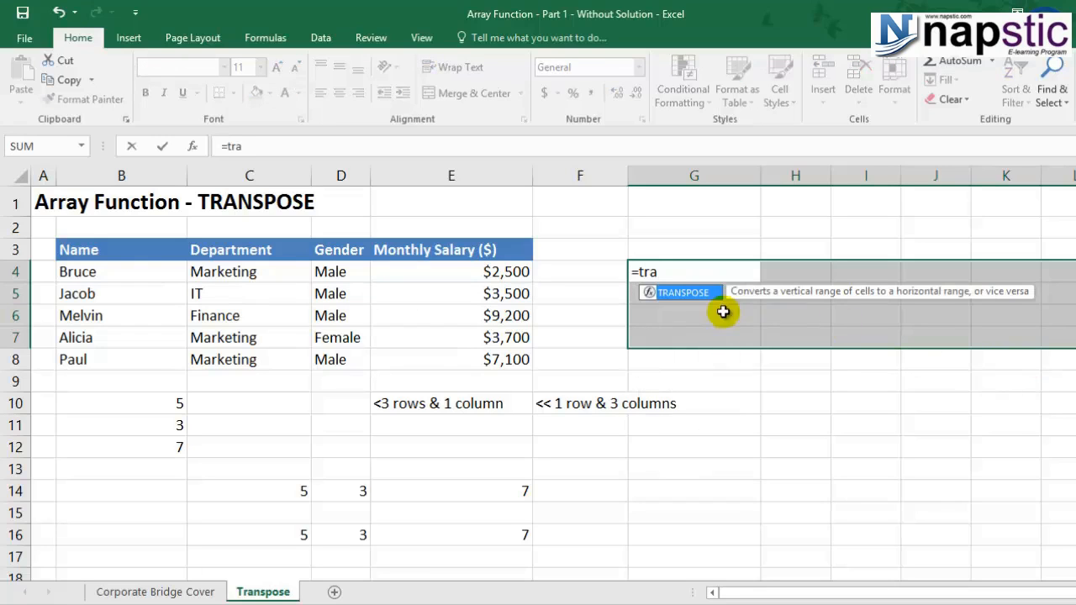
pyautogui.doubleClick(695, 293)
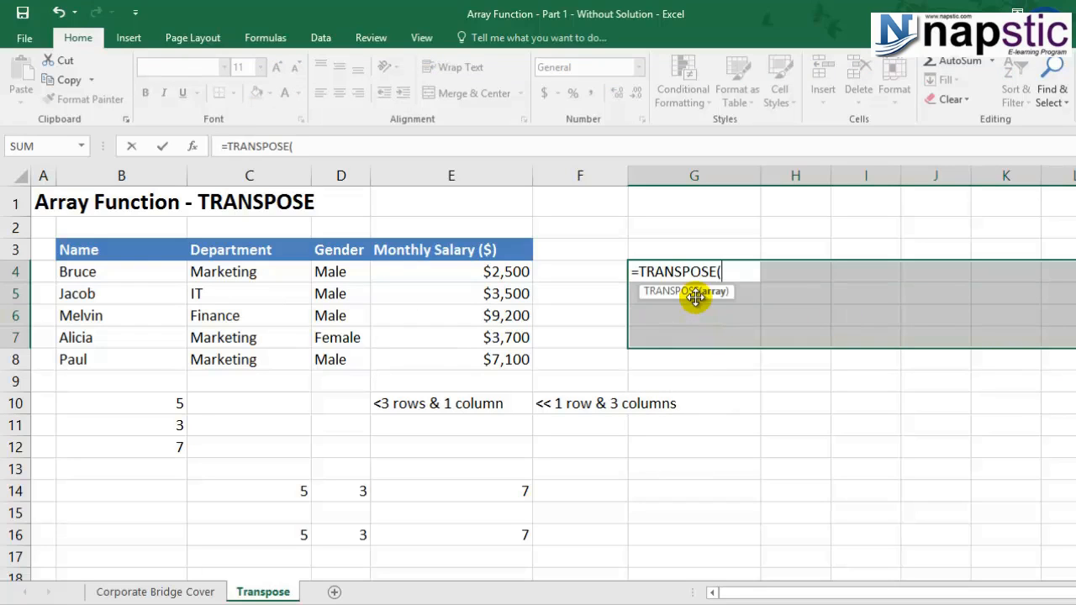
pyautogui.moveTo(131, 276); pyautogui.dragTo(444, 356)
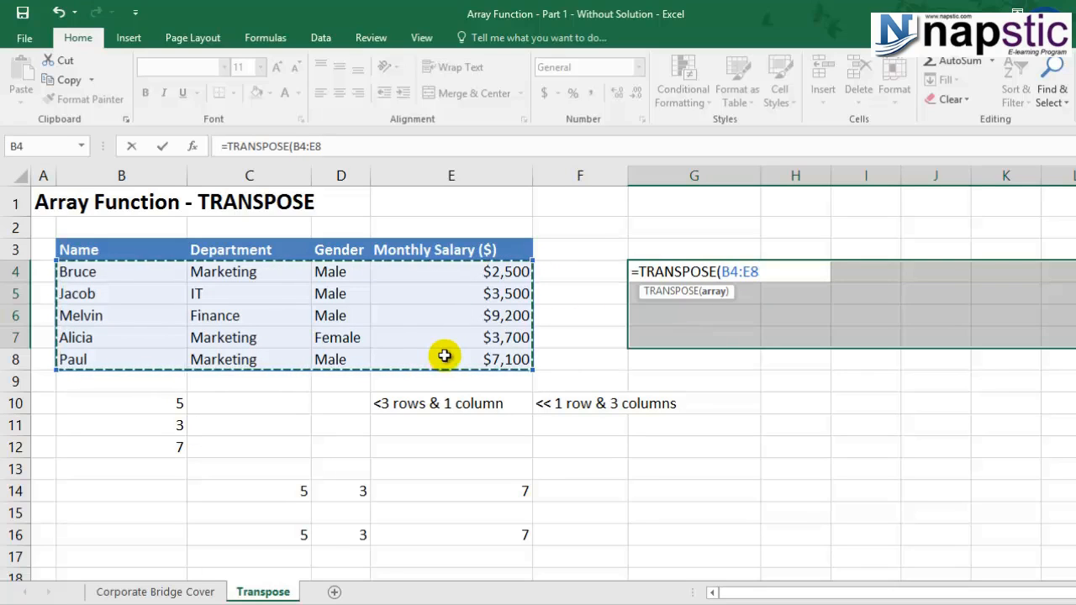
pyautogui.write(')')
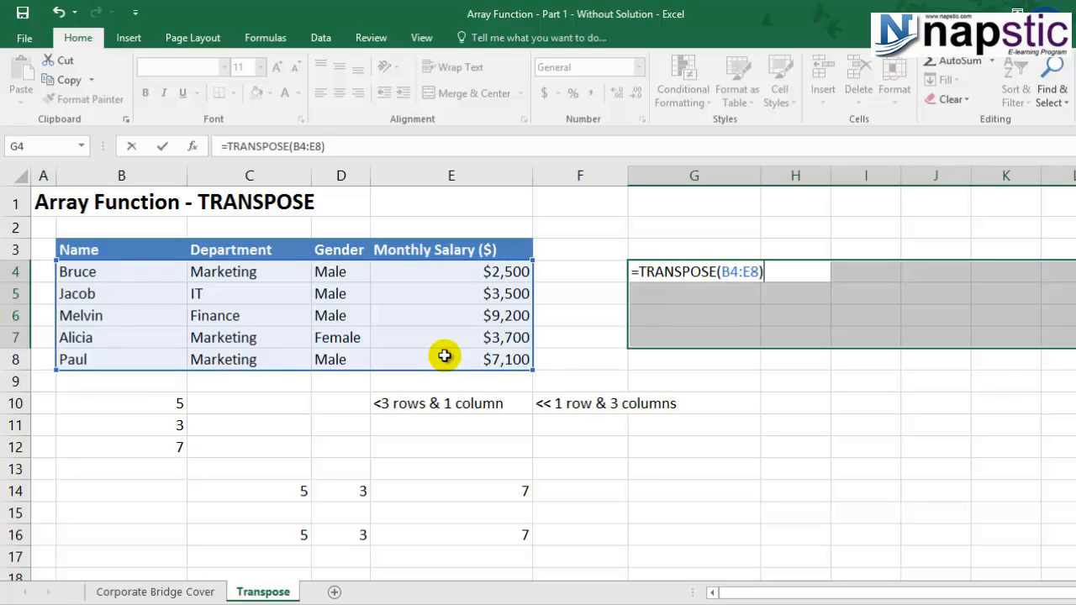
pyautogui.hotkey('ctrl', 'shift', 'Return')
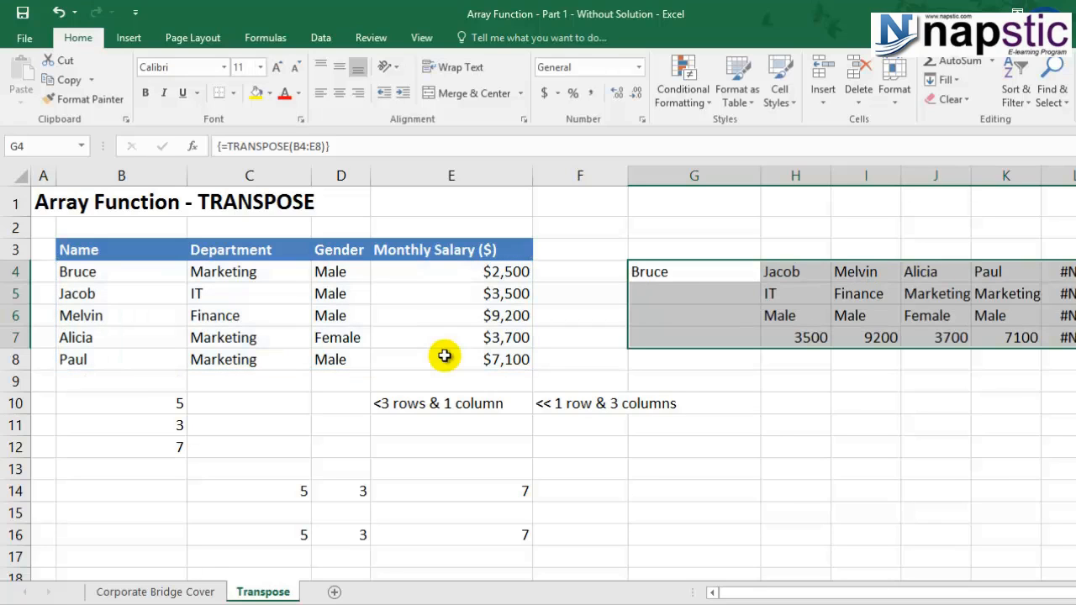
# Step: Inspect the array formula in L4 and undo the transposition of B4:E8
pyautogui.click(1067, 273)
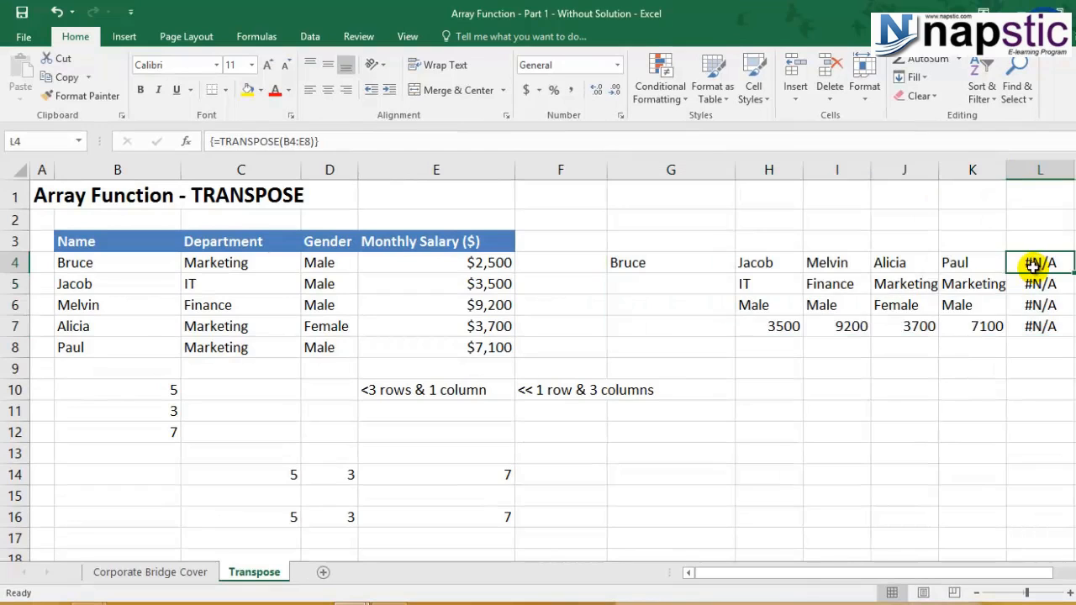
pyautogui.doubleClick(1032, 264)
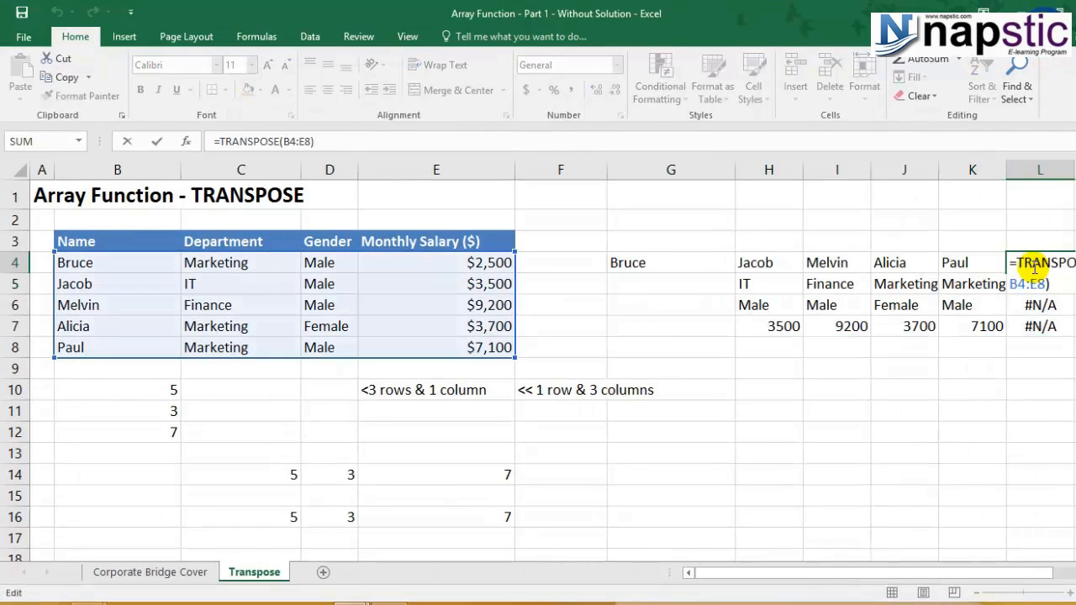
pyautogui.press('Escape')
pyautogui.hotkey('ctrl', 'z')
# Step: Transpose the employee table including its header row into G4:L7 with the array formula =TRANSPOSE(B3:E8)
pyautogui.write('=')
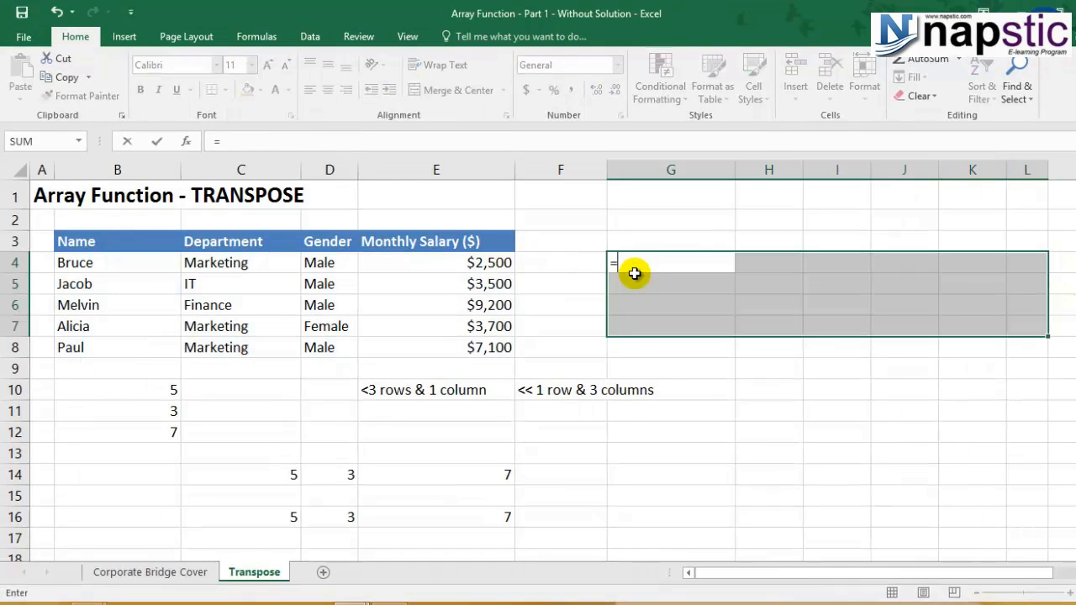
pyautogui.write('tra')
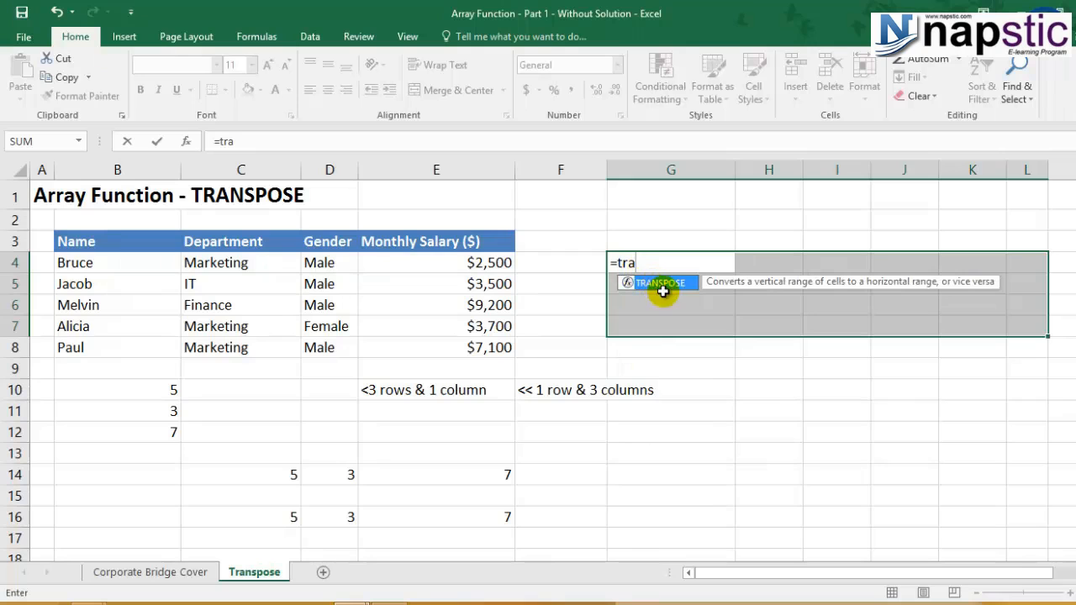
pyautogui.doubleClick(662, 288)
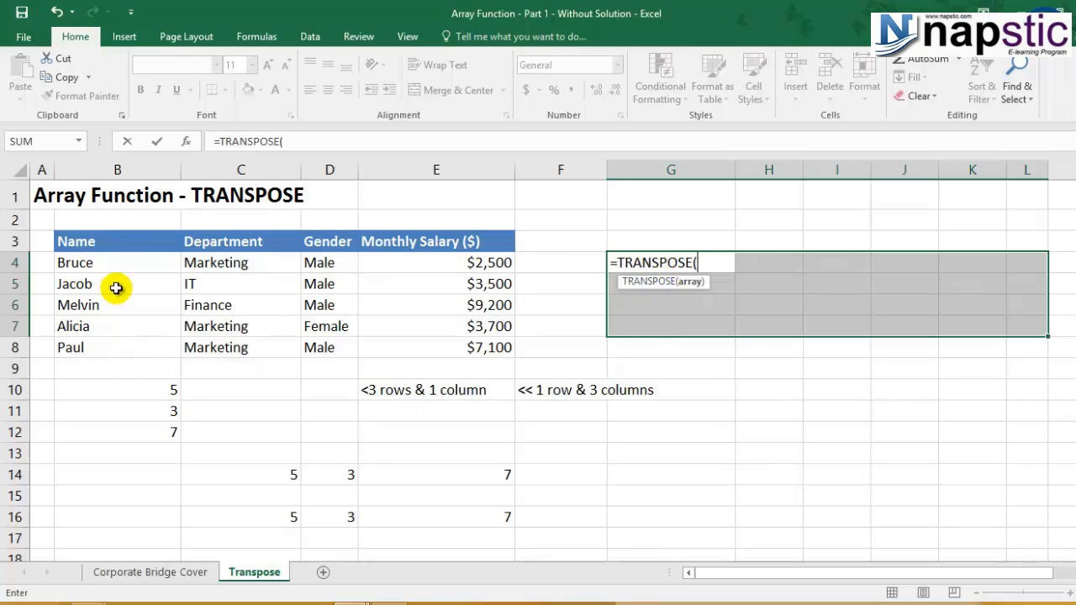
pyautogui.moveTo(108, 238); pyautogui.dragTo(487, 346)
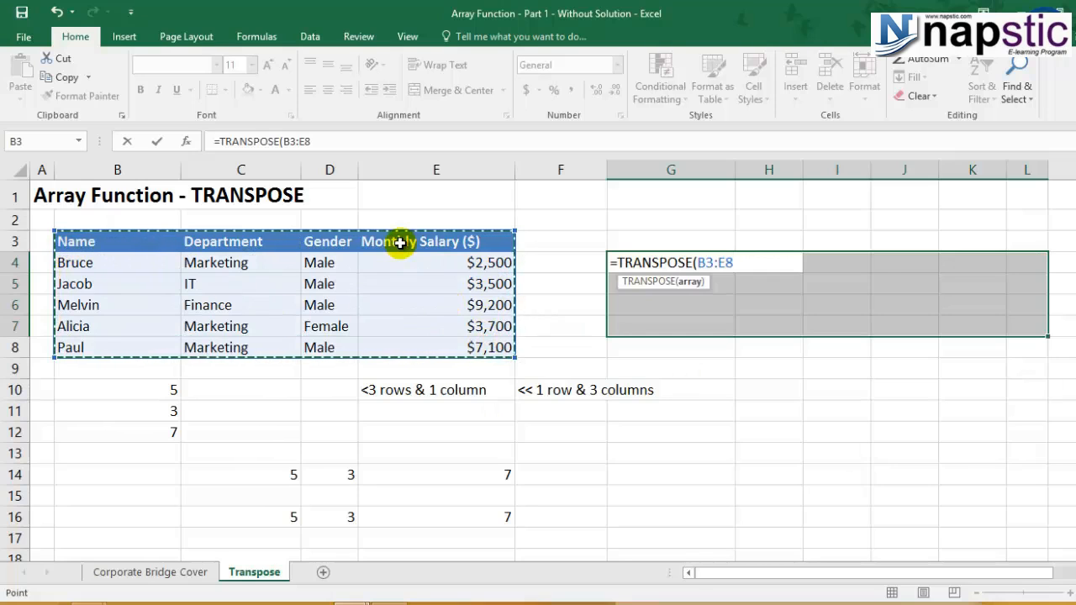
pyautogui.write(')')
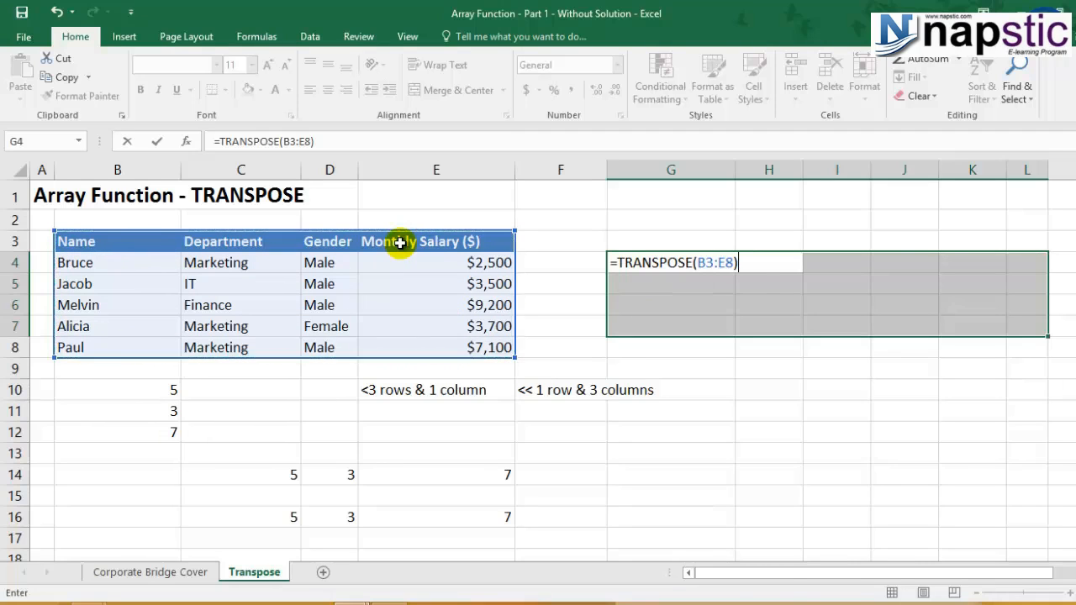
pyautogui.hotkey('ctrl', 'shift', 'Return')
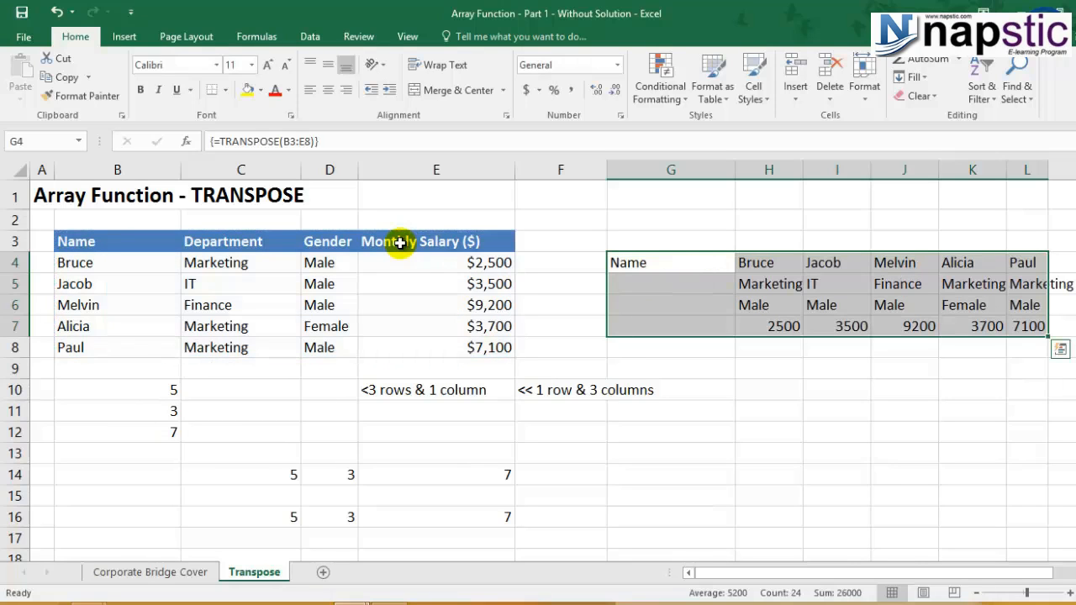
# Step: Autofit the widths of columns H and J in the transposed table
pyautogui.doubleClick(802, 169)
pyautogui.click(877, 169)
pyautogui.click(877, 169)
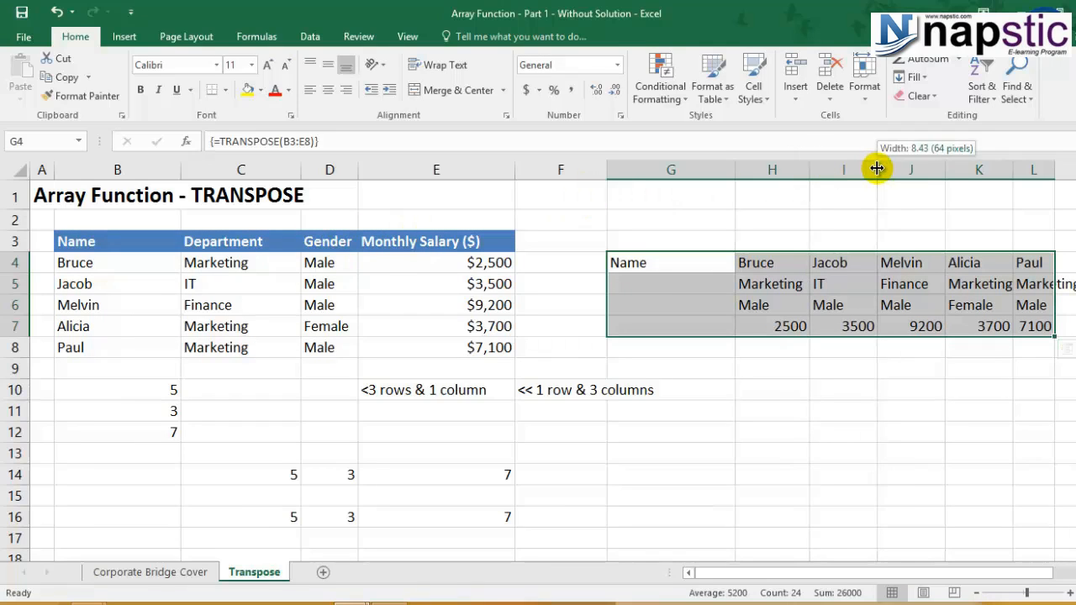
pyautogui.doubleClick(945, 169)
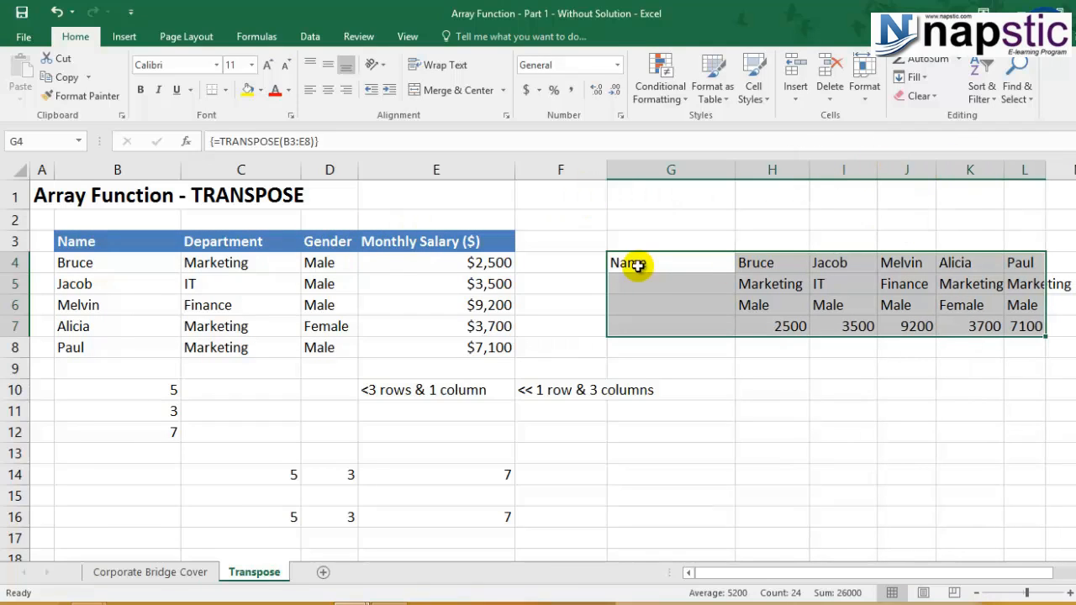